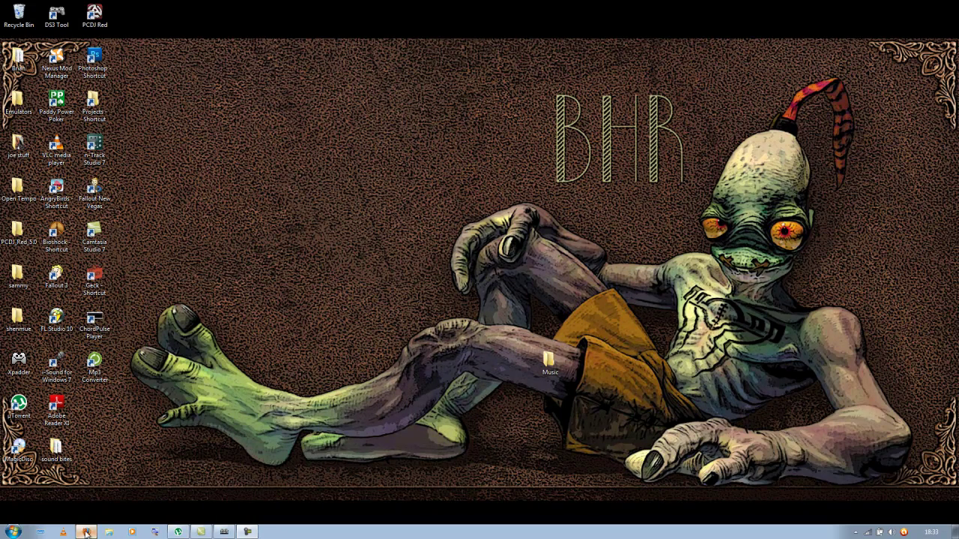
- Send the Final Fantasy X PAL PS2 magnet link to µTorrent, declining the tracker reload
click(86, 532)
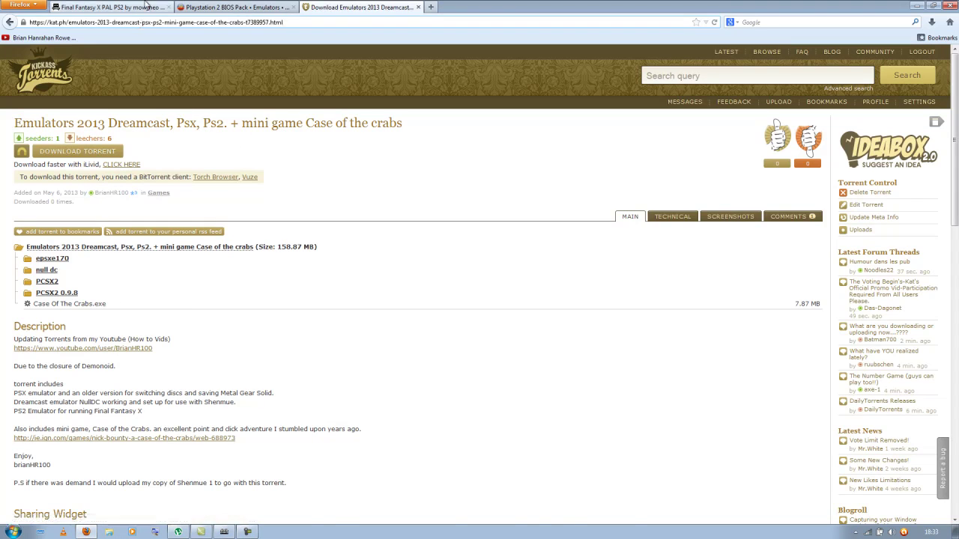
click(109, 8)
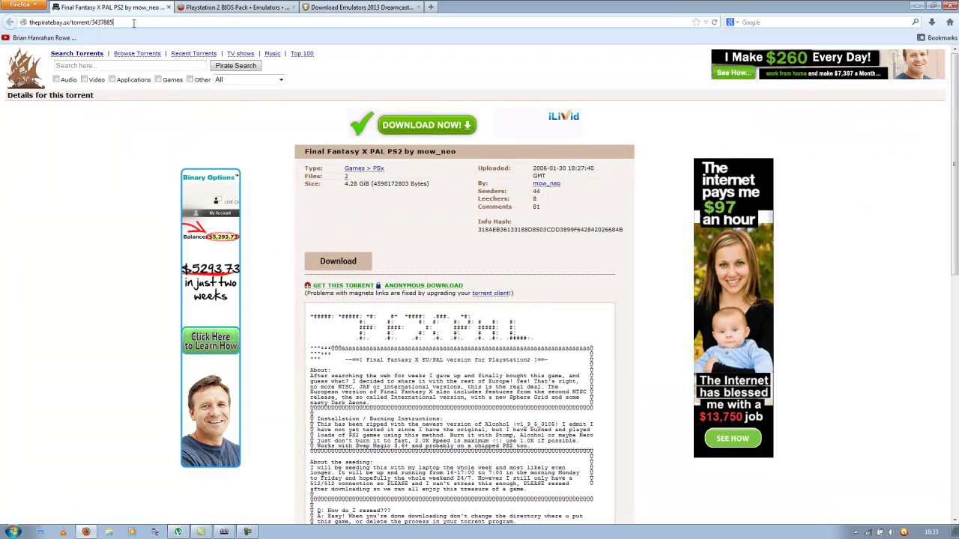
click(118, 23)
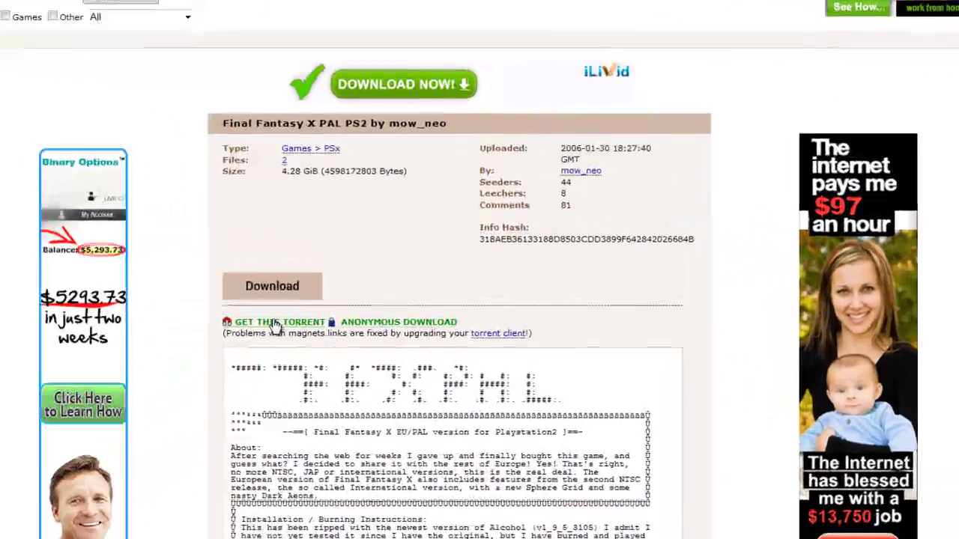
click(273, 324)
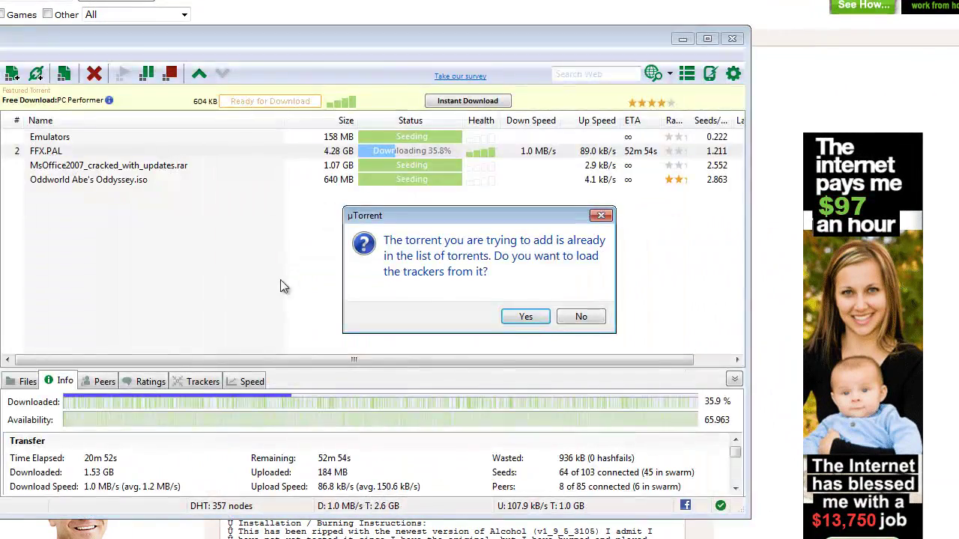
click(581, 318)
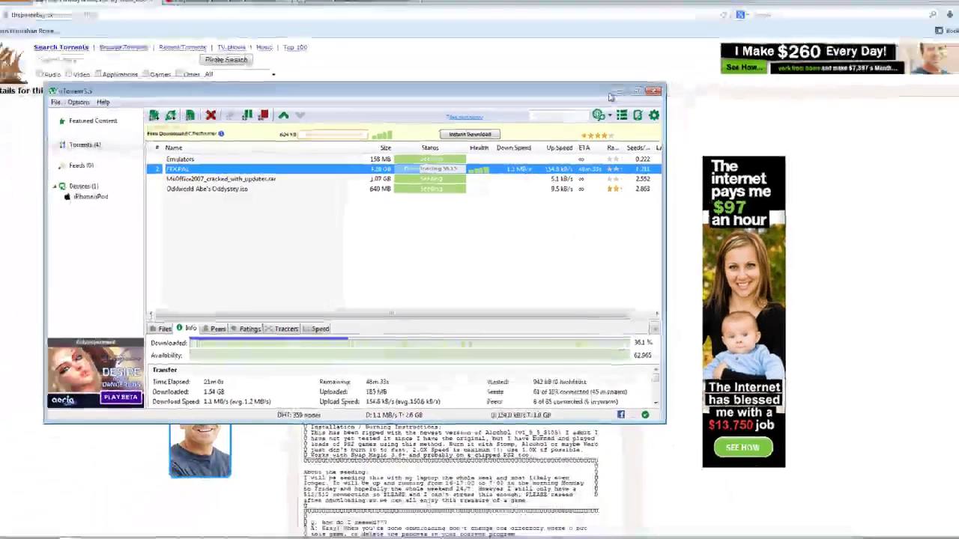
click(678, 46)
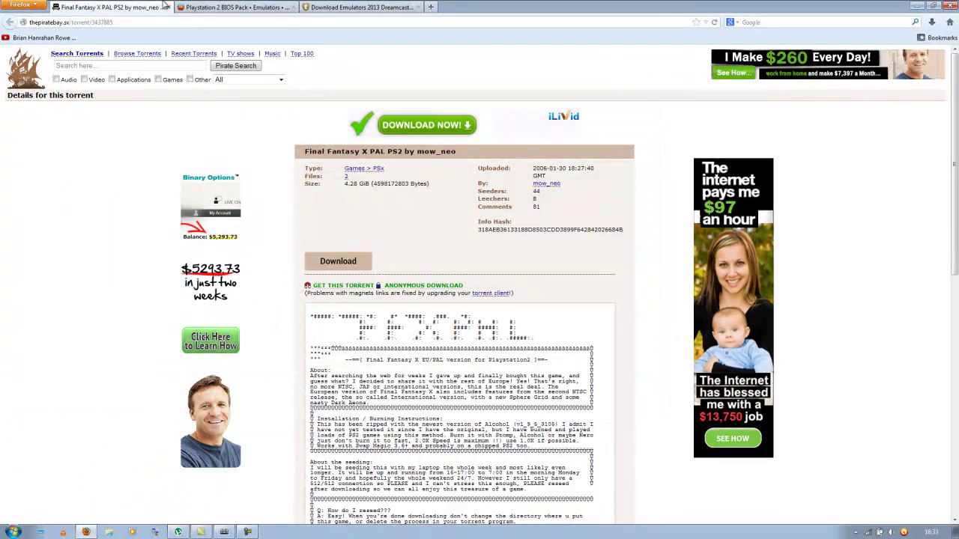
- Switch Firefox to the Playstation 2 BIOS Pack torrent page
click(210, 6)
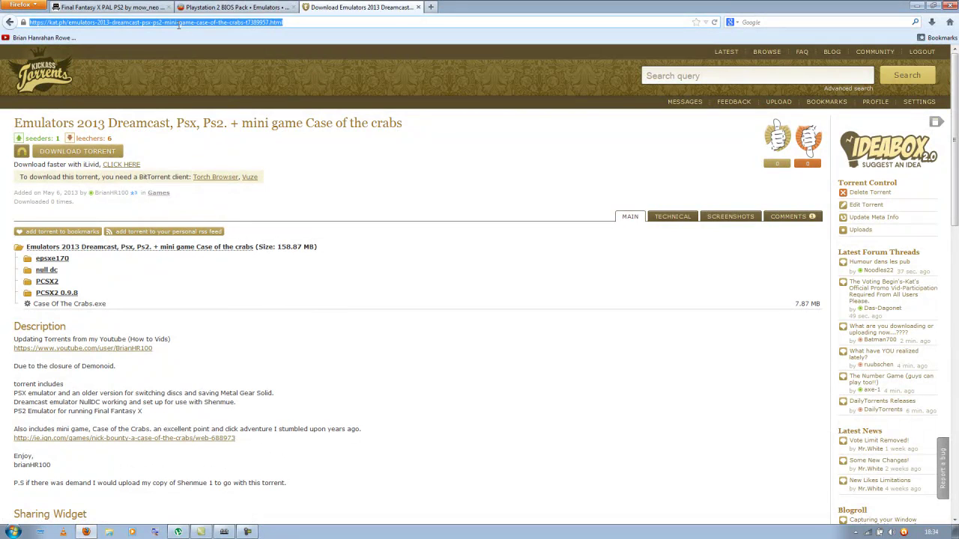
- Launch pcsx2-r4600 from the desktop's Emulators\PCSX2 0.9.8 folder
click(917, 7)
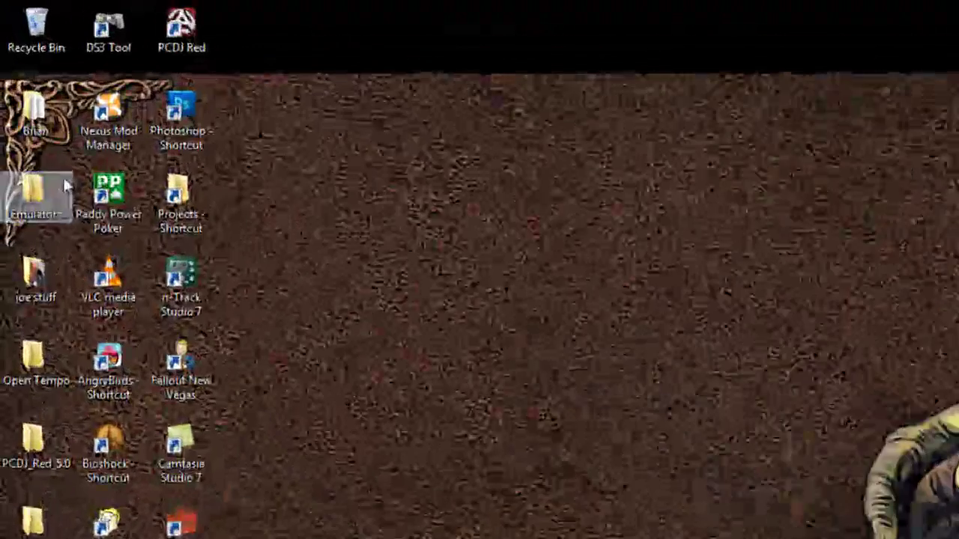
double_click(33, 97)
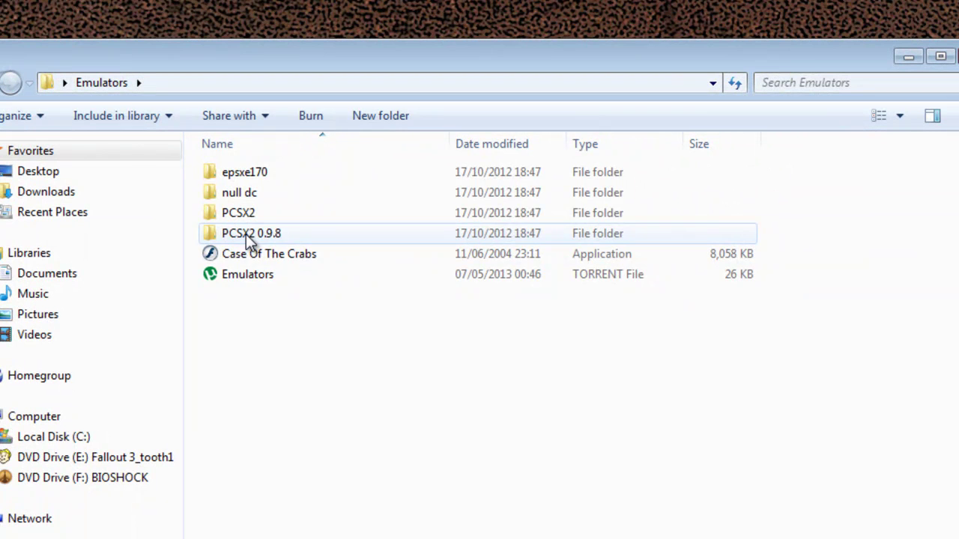
double_click(250, 236)
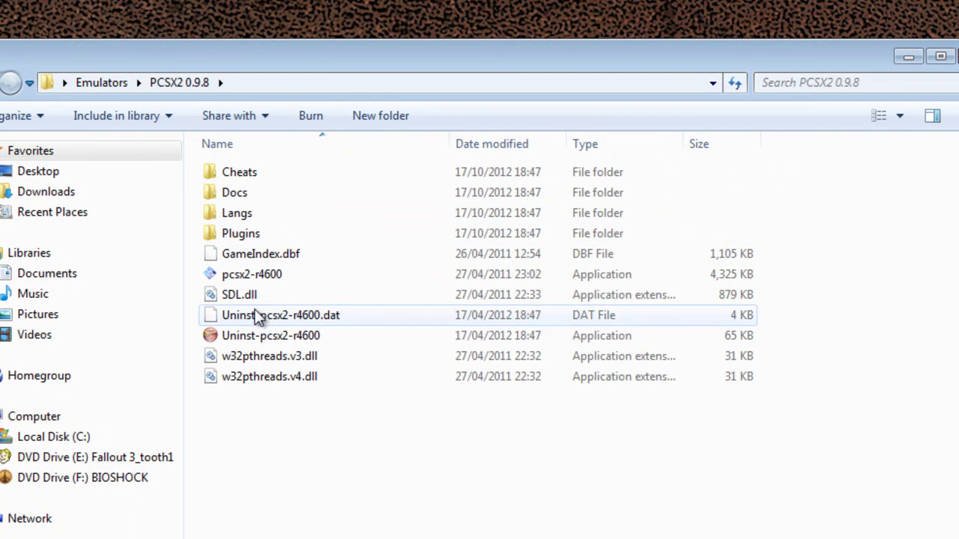
double_click(280, 274)
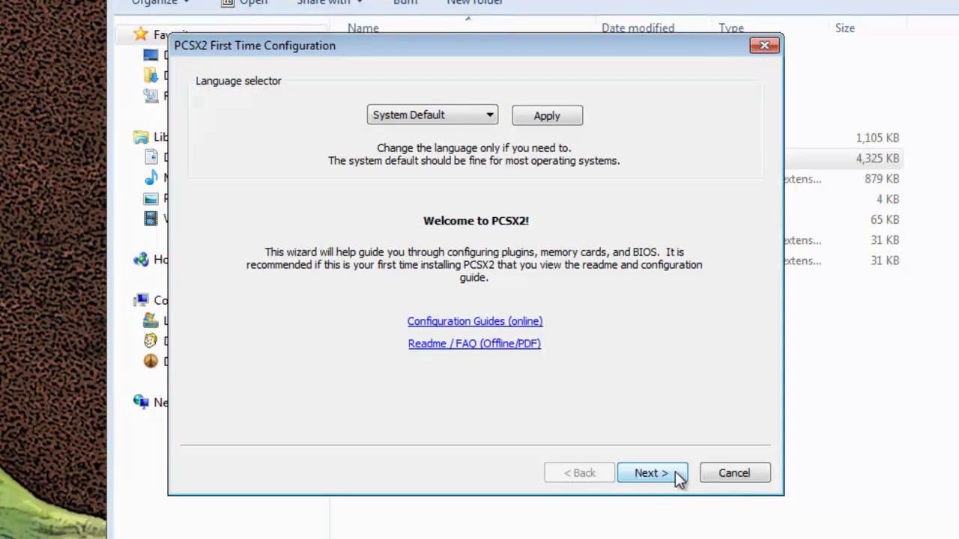
- Pass the welcome page, overwrite old settings with defaults and accept the default plugins
click(674, 472)
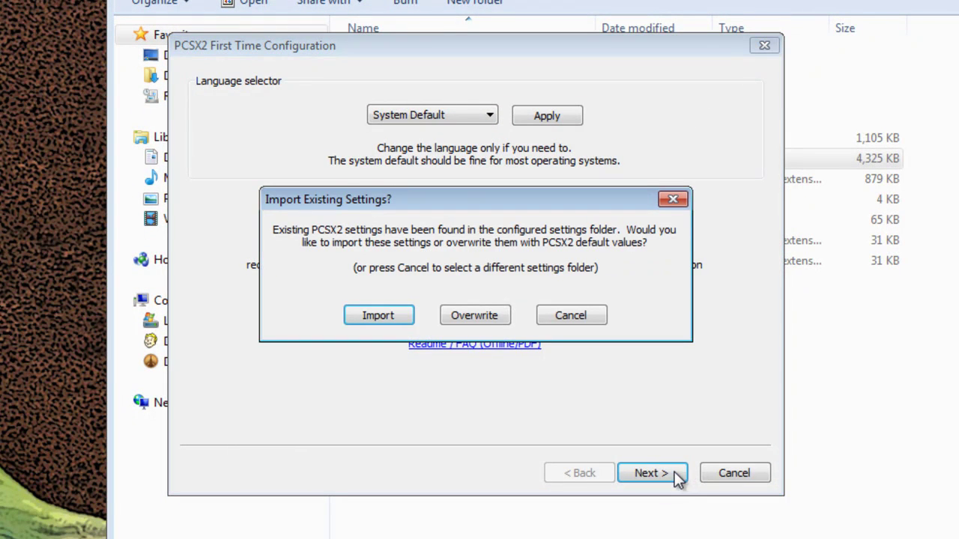
click(471, 321)
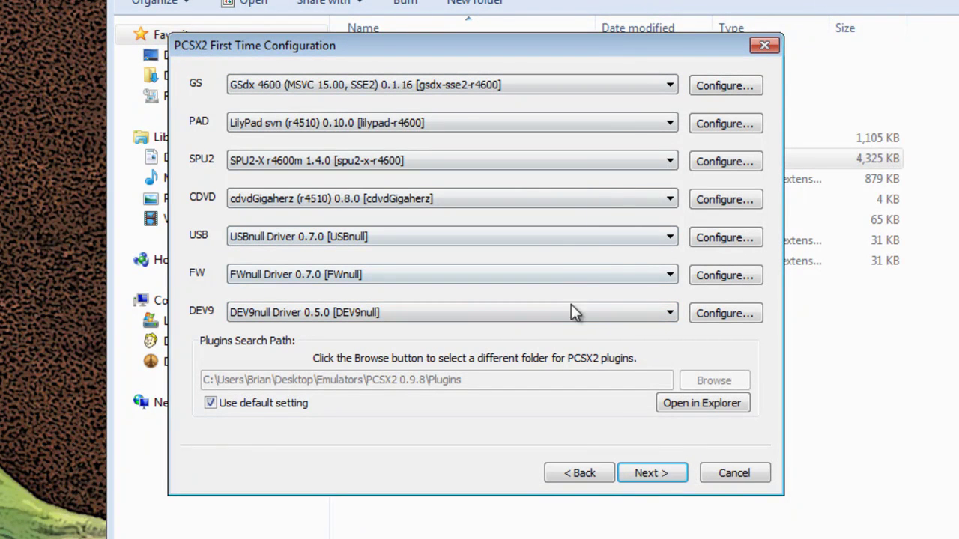
click(644, 478)
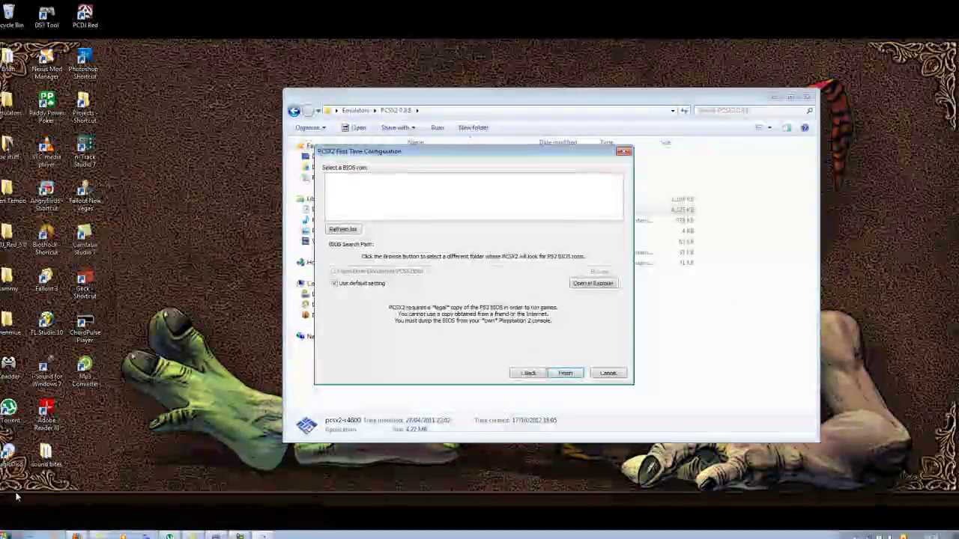
- Recheck the Playstation 2 BIOS Pack page in Firefox, then open the user's home folder
click(77, 535)
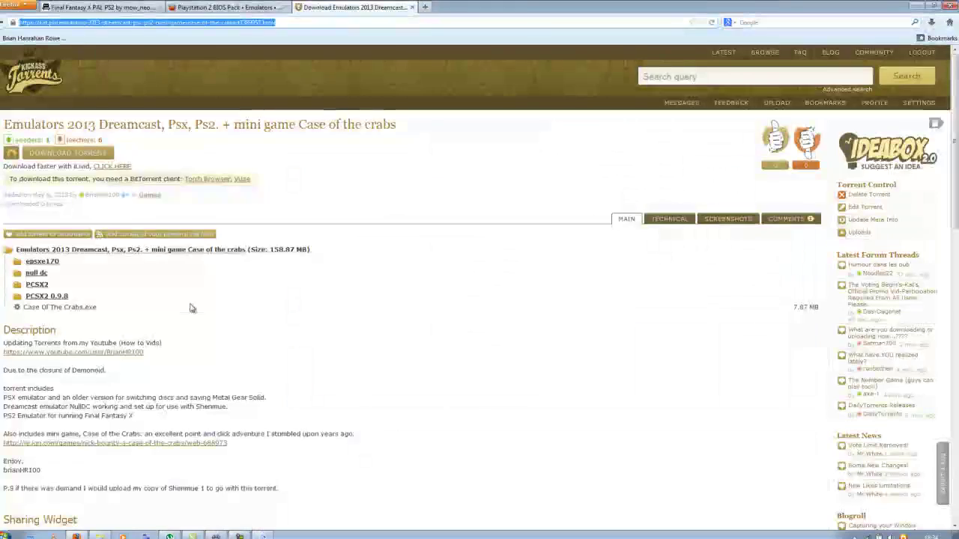
click(237, 6)
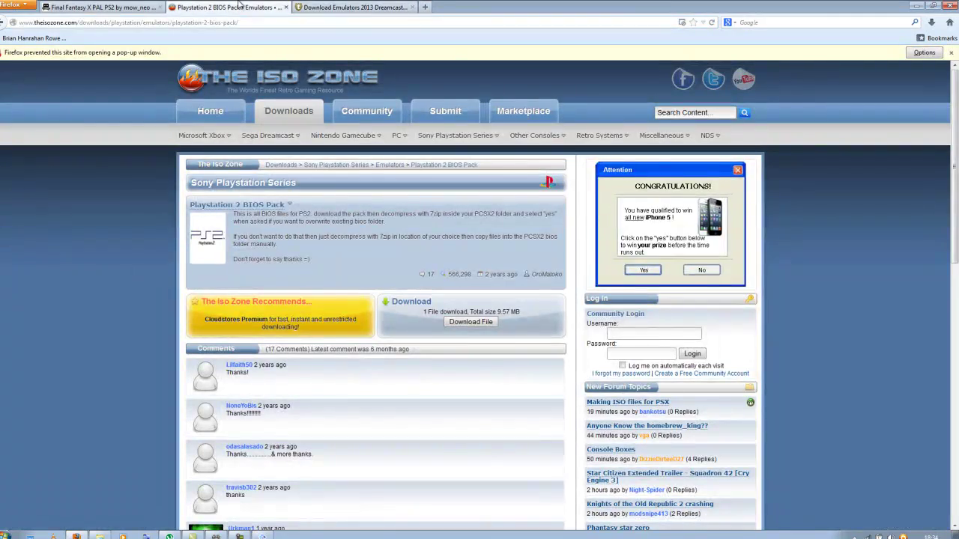
click(916, 6)
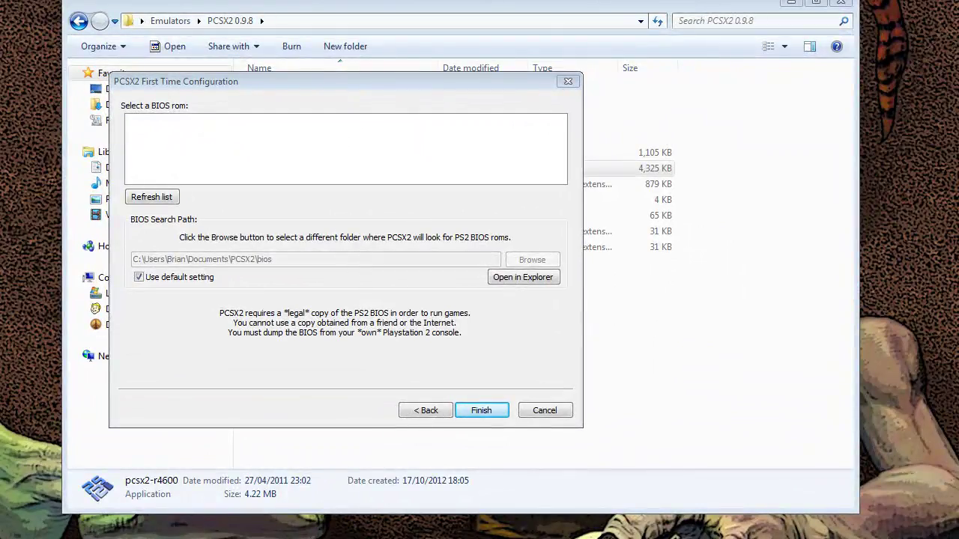
click(523, 277)
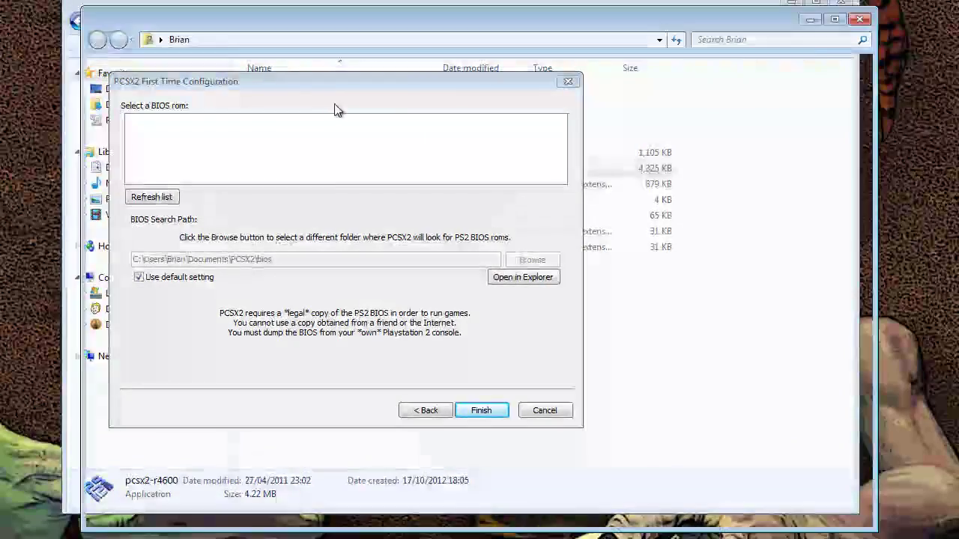
- In Downloads, choose Extract files... for the Playstation-2-Bios-Pack archive
double_click(484, 109)
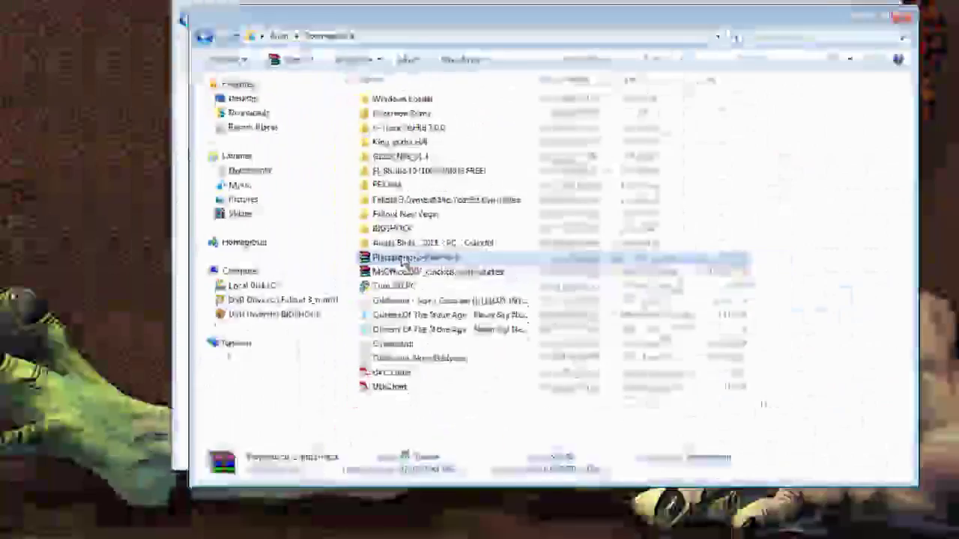
right_click(299, 307)
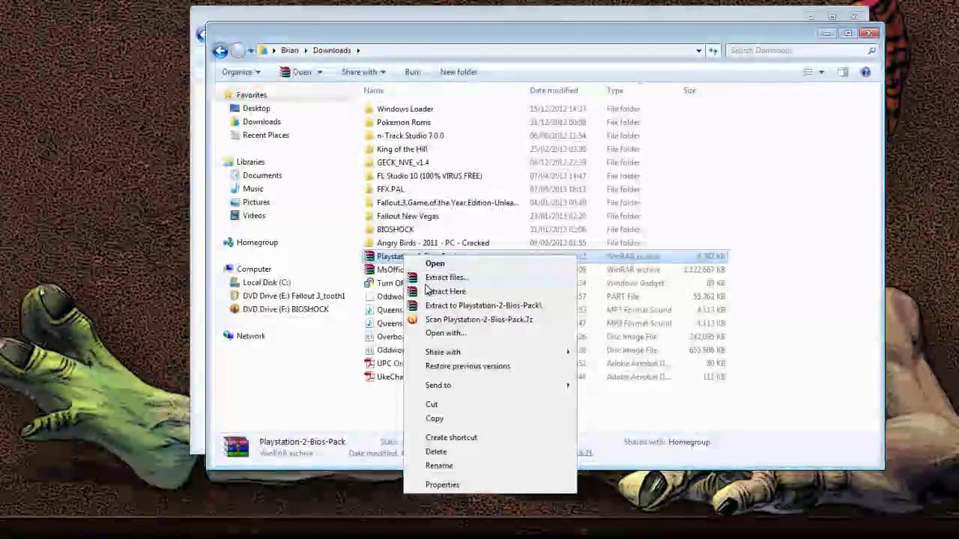
click(435, 278)
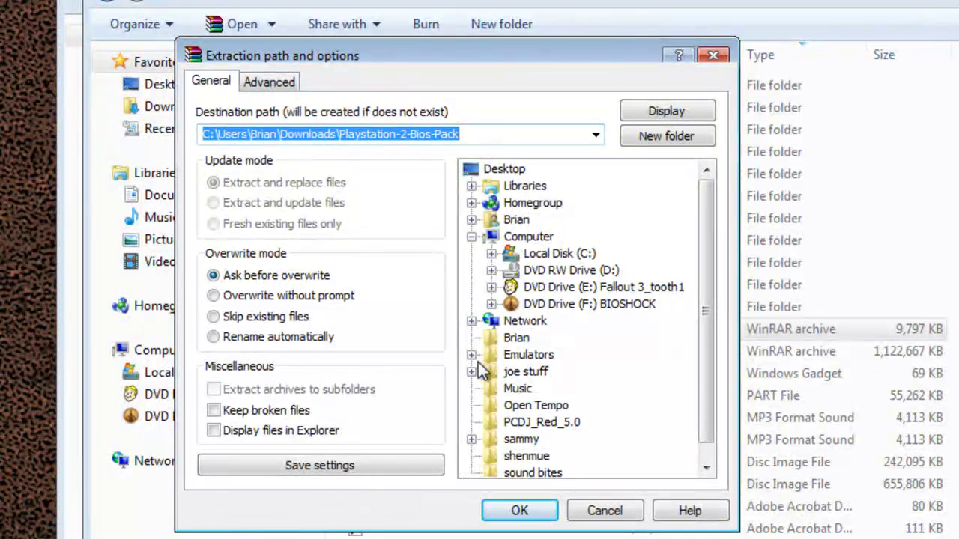
- Extract the BIOS pack into a new 'bios' folder inside Emulators\PCSX2 0.9.8
click(471, 355)
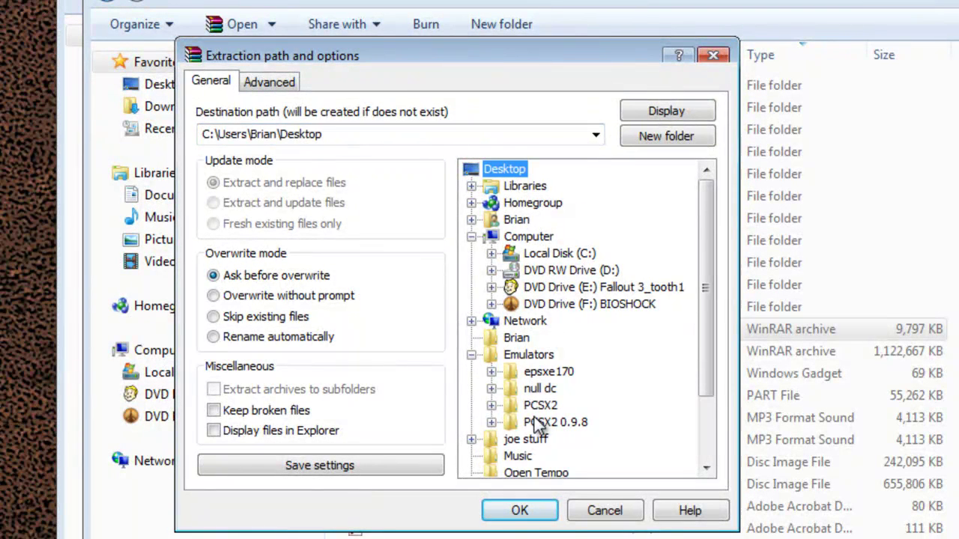
click(492, 422)
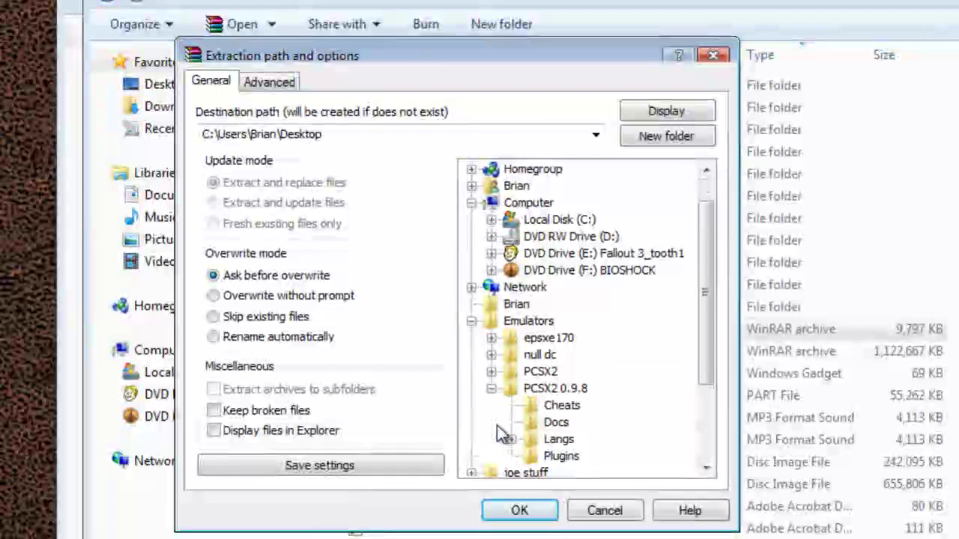
click(562, 388)
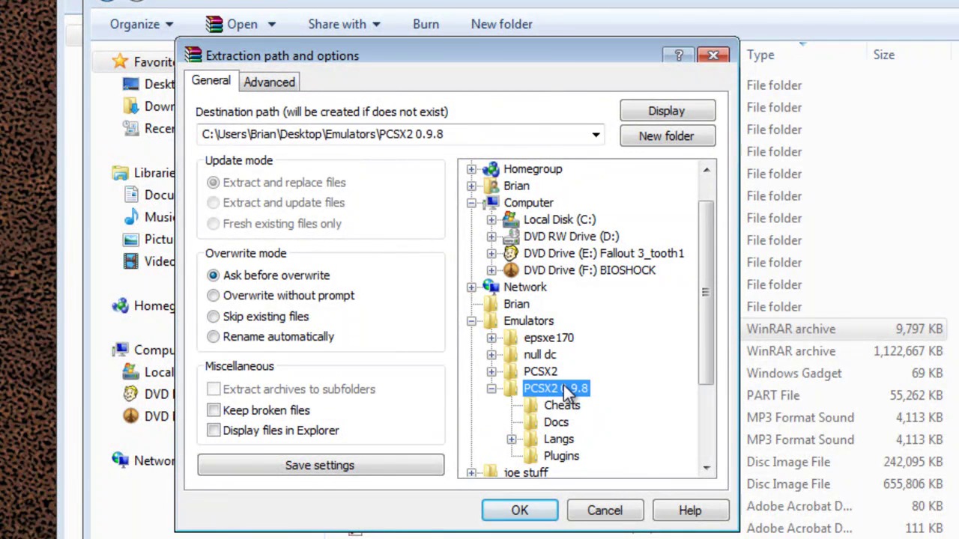
click(666, 135)
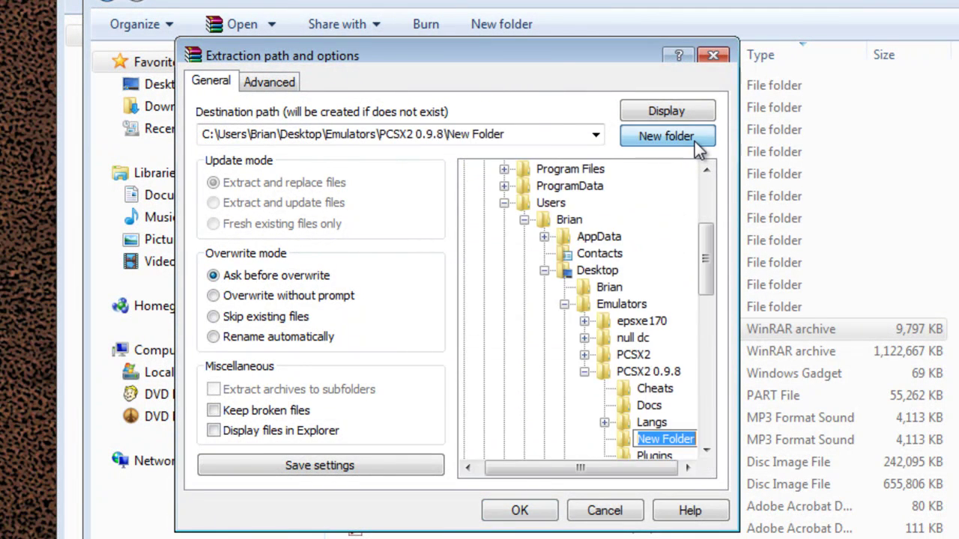
text(bios)
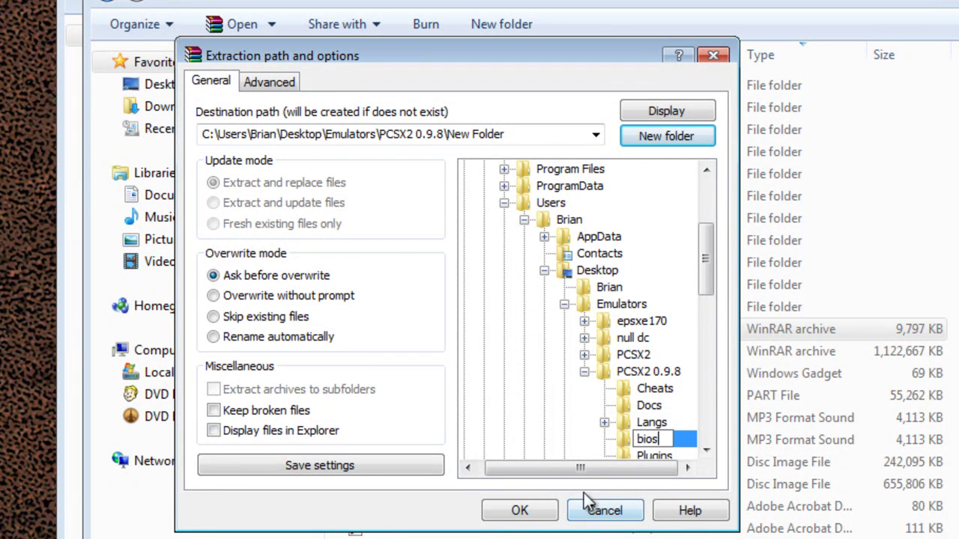
click(546, 517)
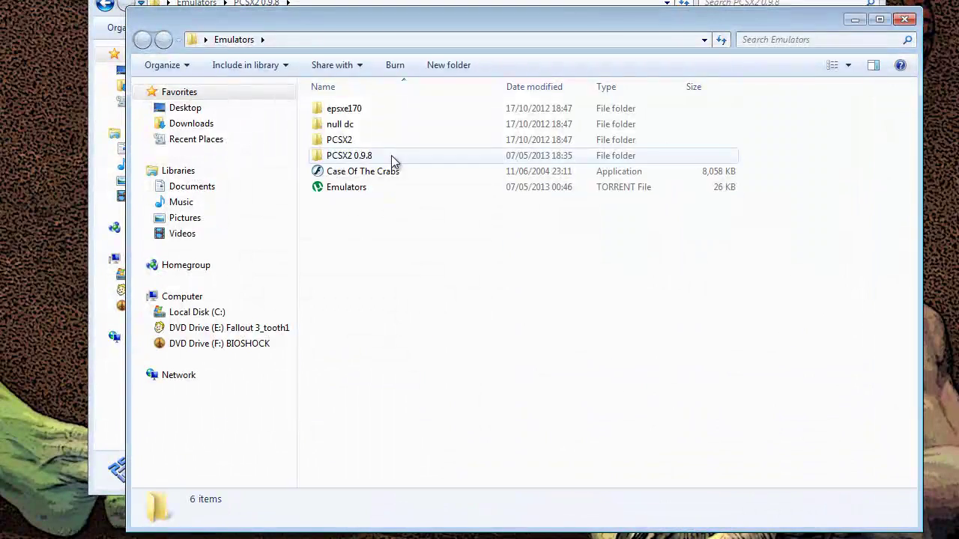
- Open PCSX2 0.9.8\bios\bios and copy its full folder path from the address bar
double_click(396, 160)
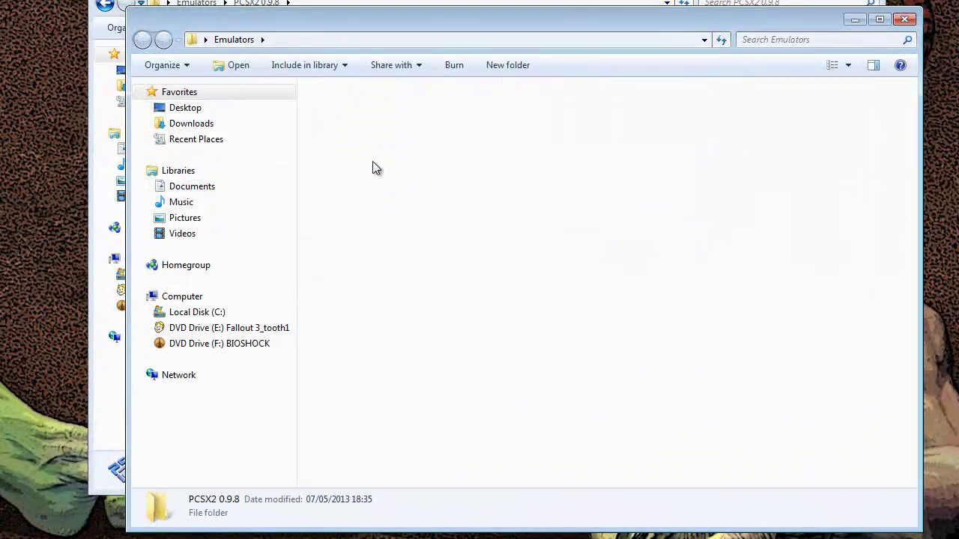
double_click(362, 110)
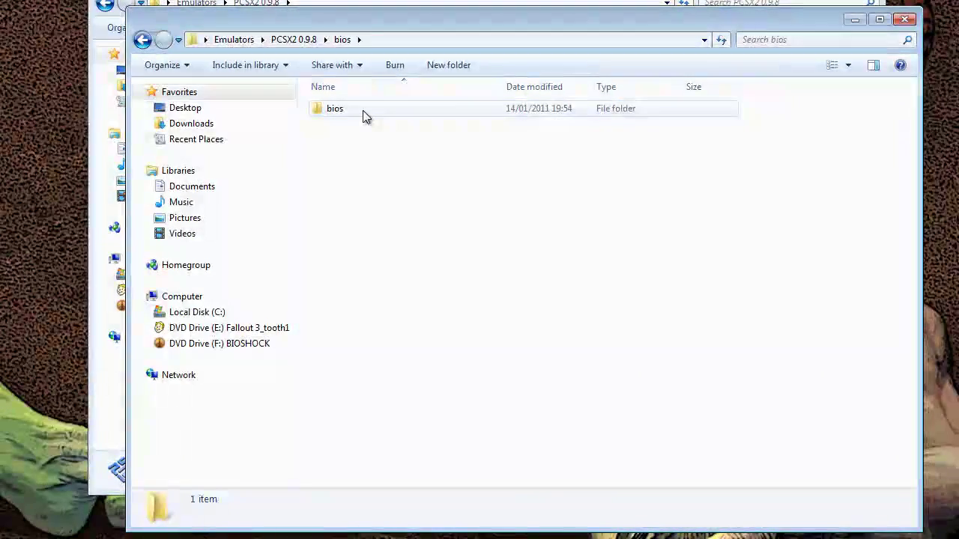
click(363, 111)
double_click(363, 110)
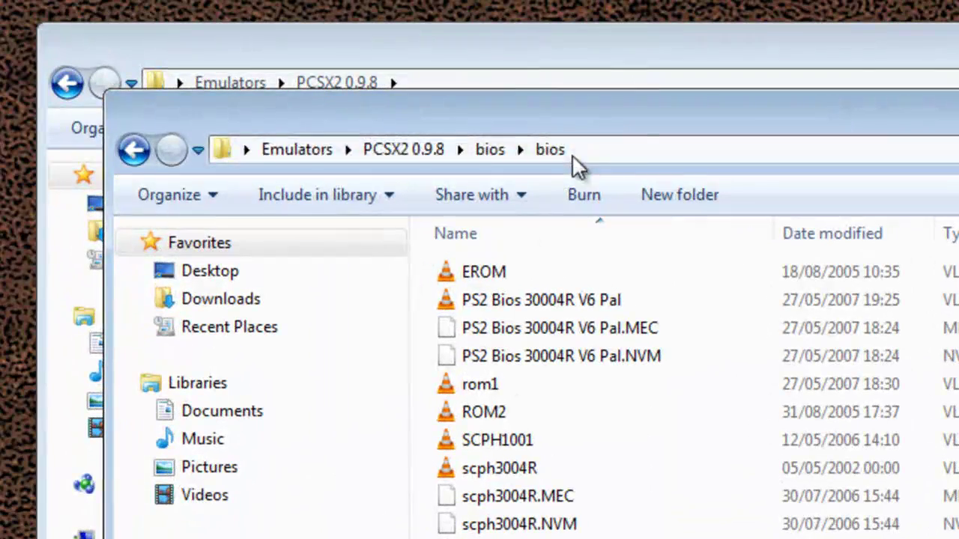
click(388, 40)
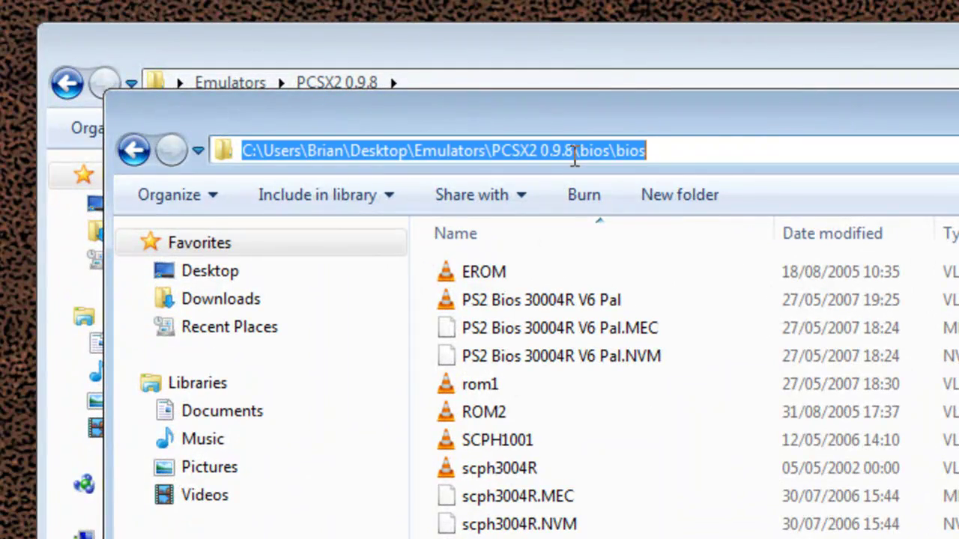
right_click(471, 148)
click(531, 239)
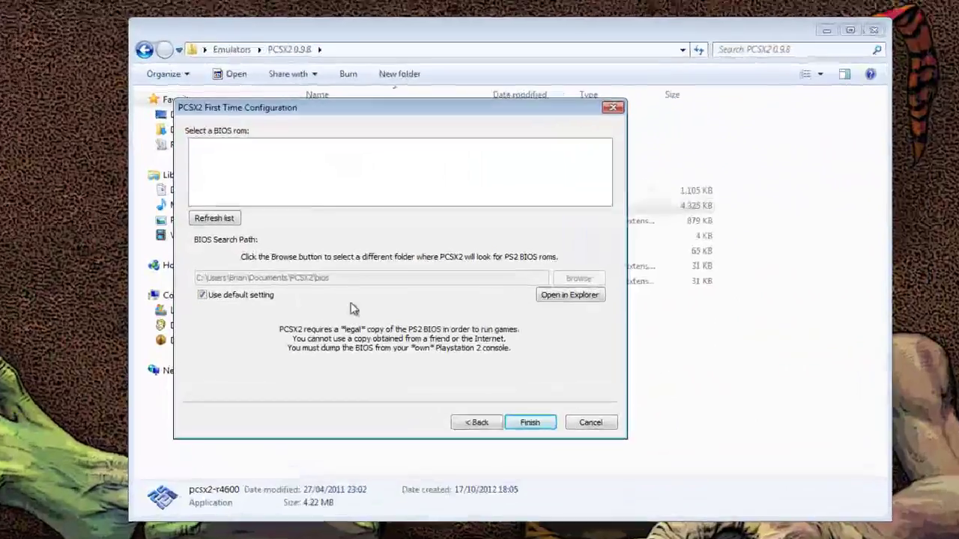
- Turn off the default BIOS folder and replace the search path with the copied bios\bios path
click(222, 293)
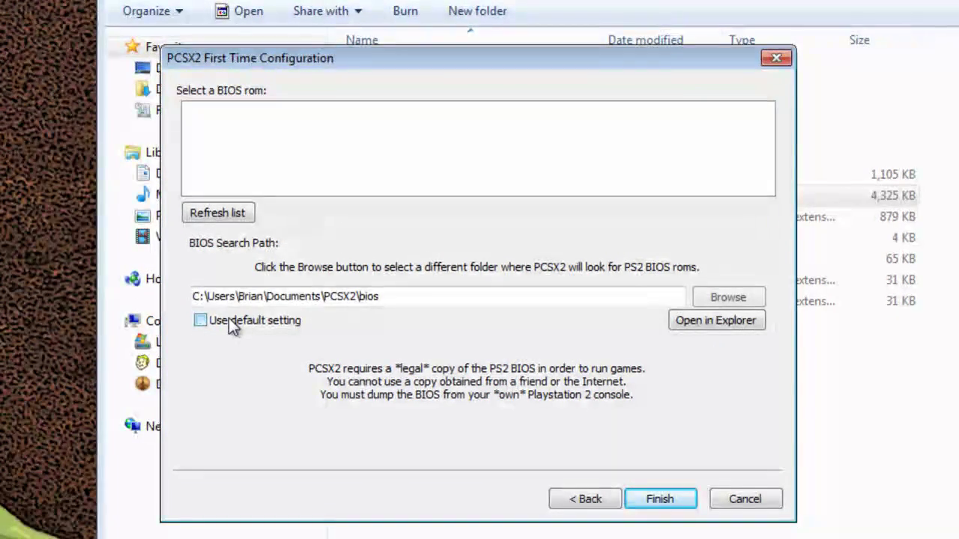
drag(384, 296, 90, 320)
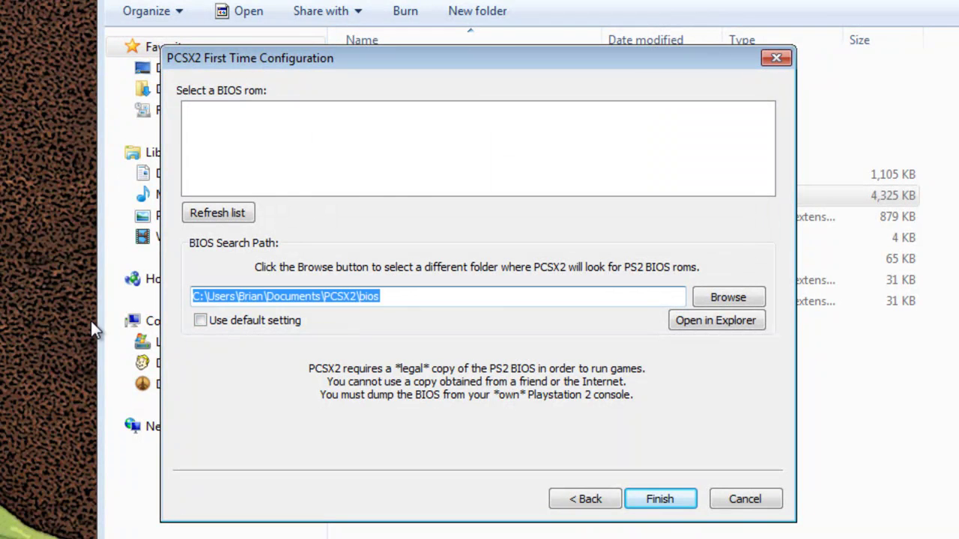
key(BackSpace)
key(ctrl+v)
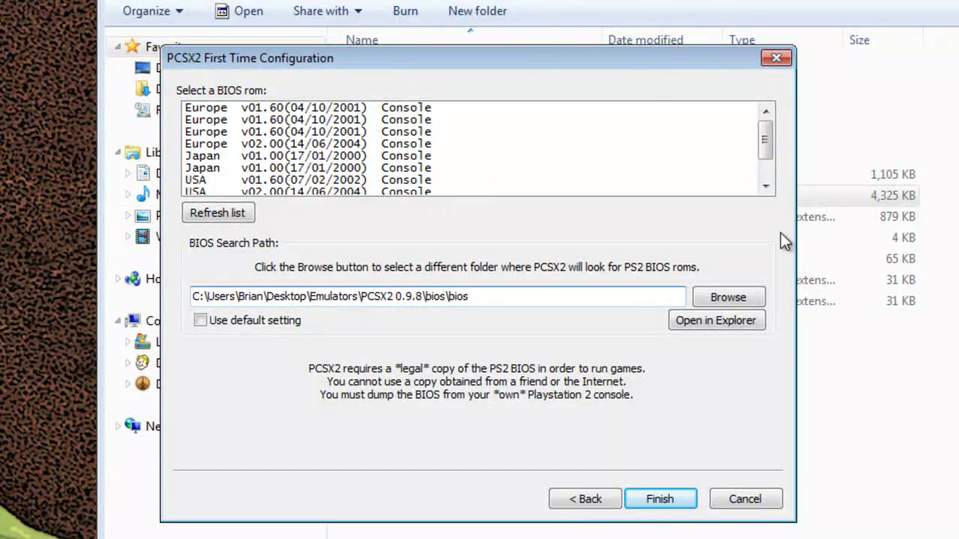
- Pick the Europe v02.00 BIOS and finish the first-time configuration
drag(765, 141, 776, 120)
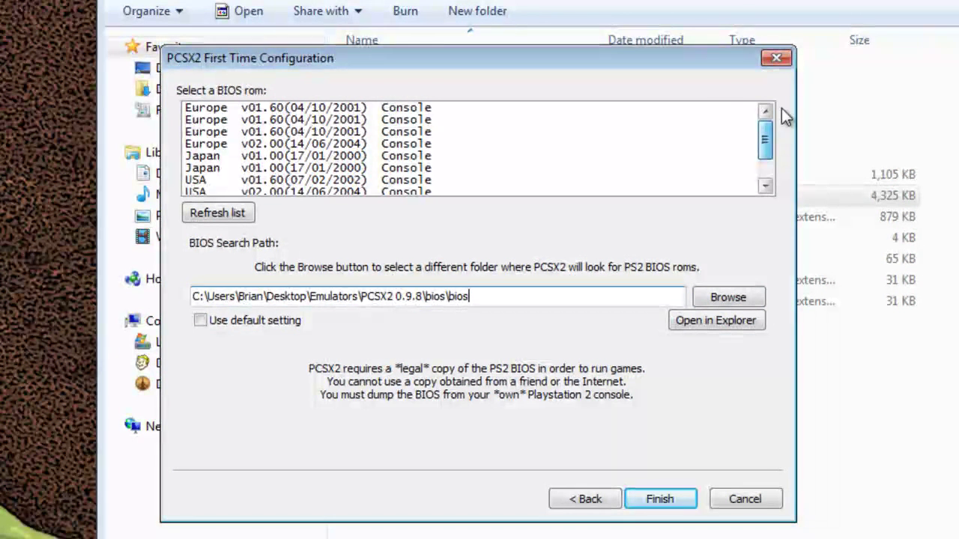
click(202, 145)
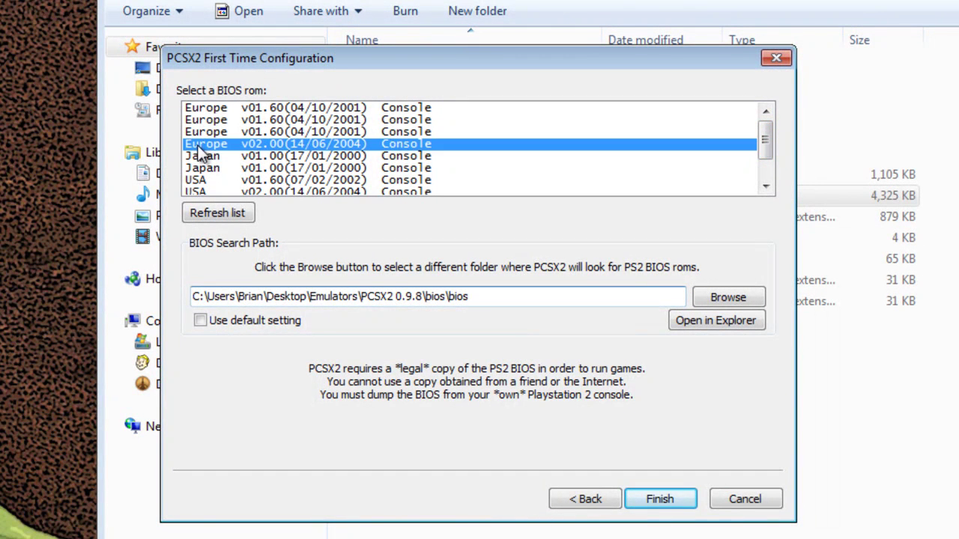
click(660, 499)
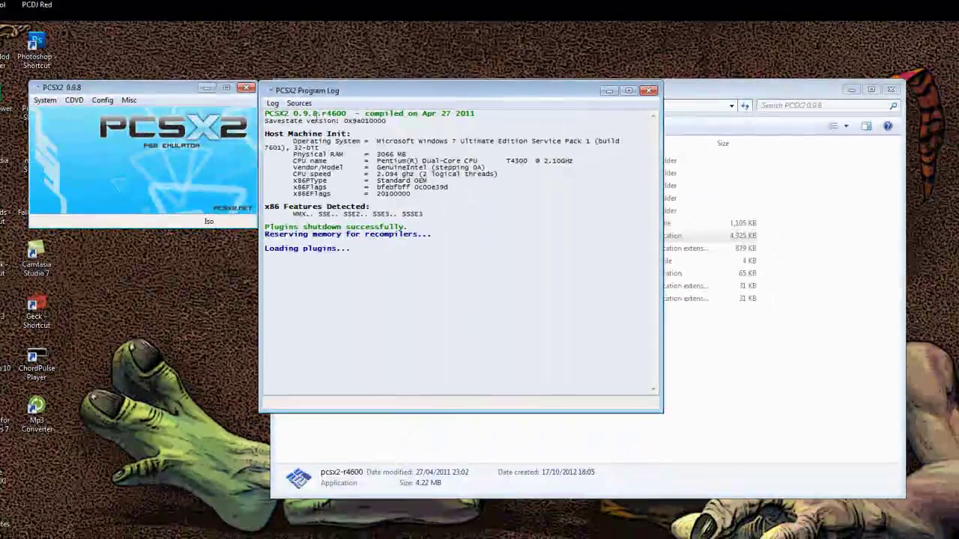
click(45, 100)
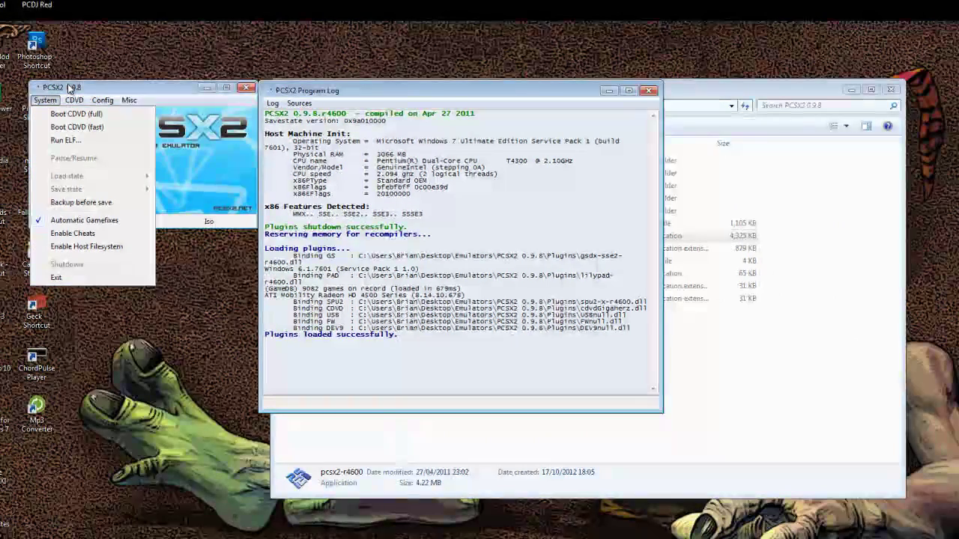
click(76, 89)
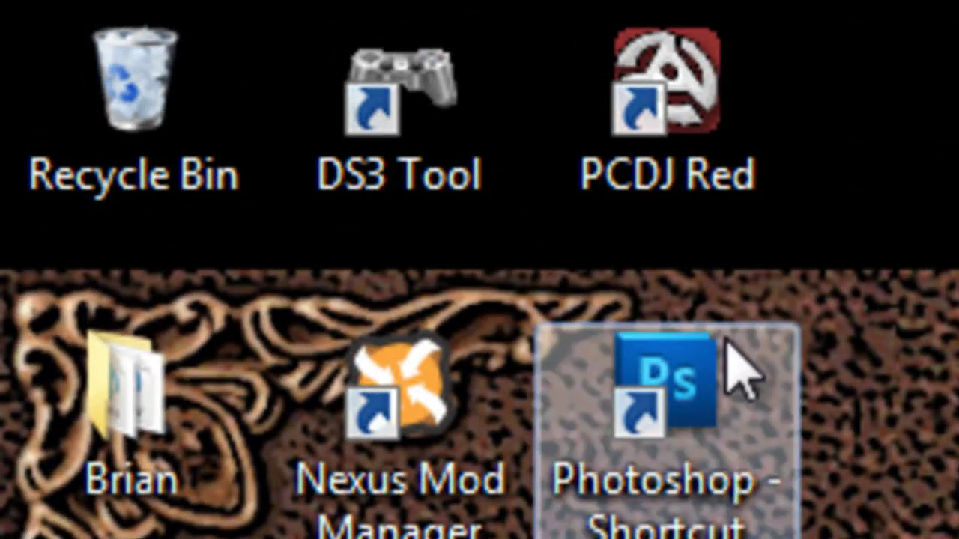
- Open DS3 Tool and enable Xinput-Default Xbox 360 emulation for the Dualshock 3
double_click(465, 187)
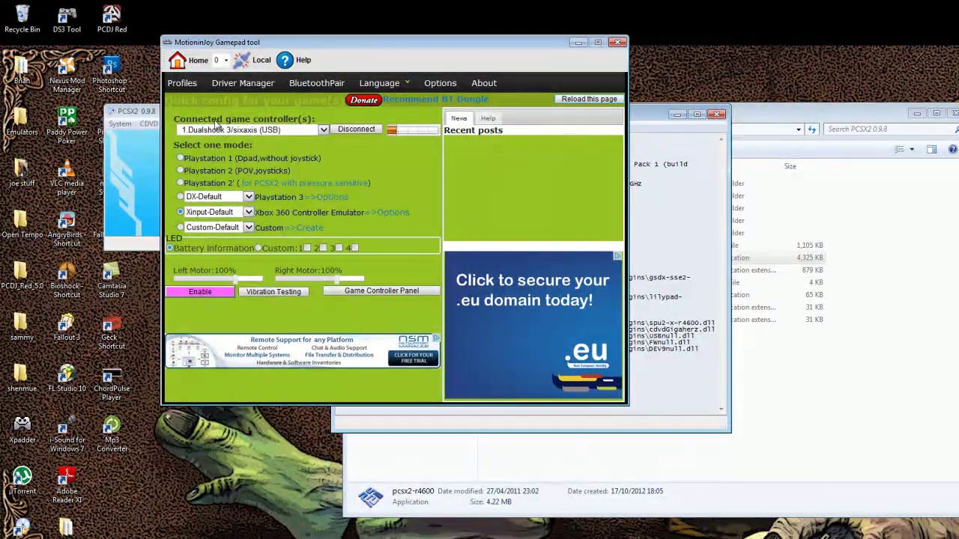
click(277, 129)
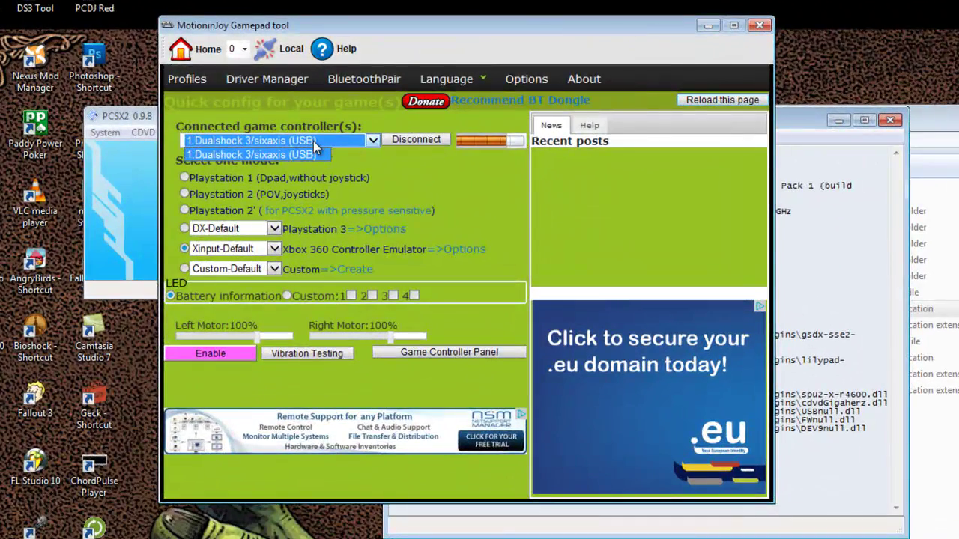
click(314, 141)
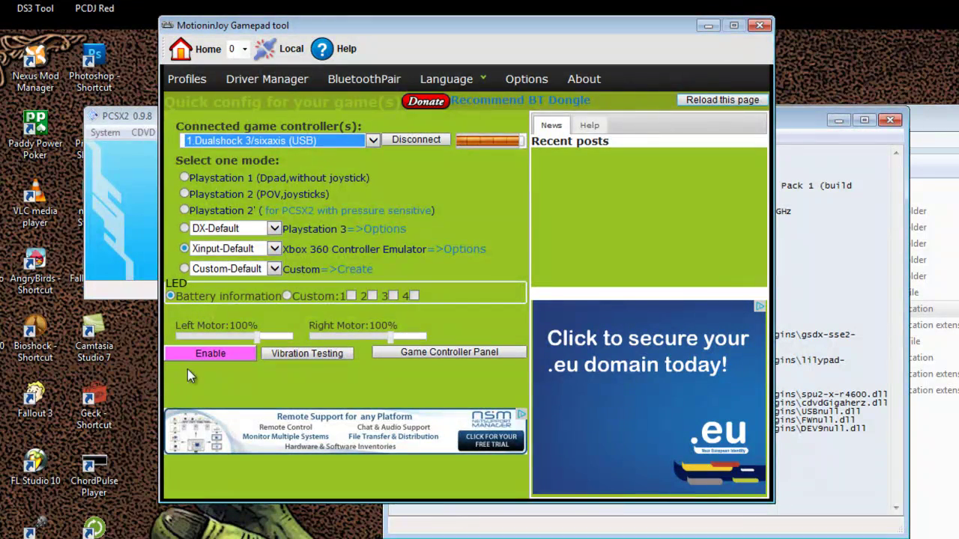
click(206, 358)
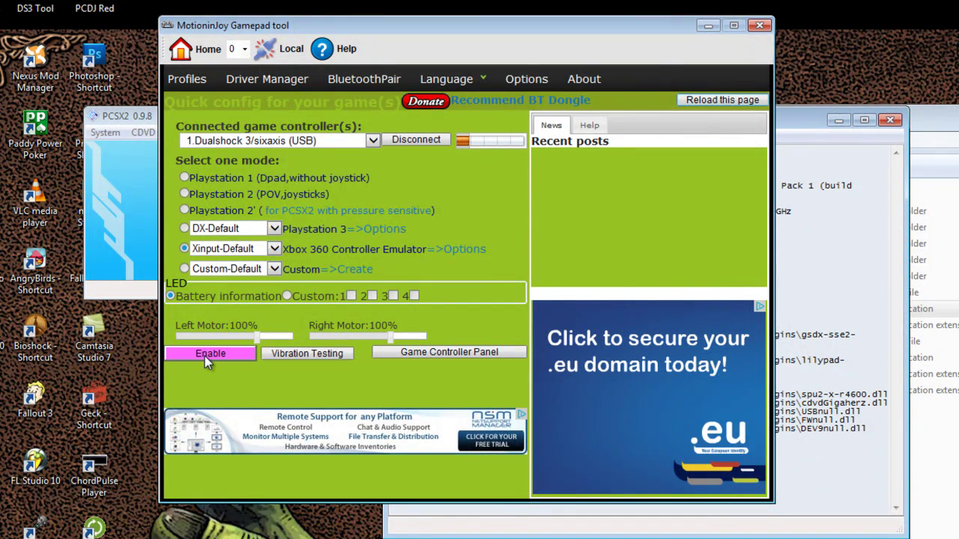
click(414, 352)
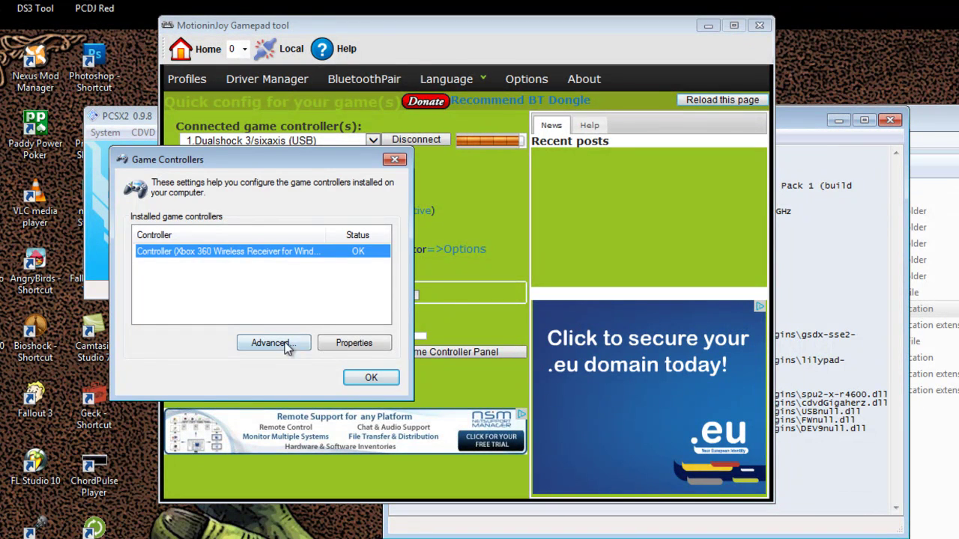
click(380, 347)
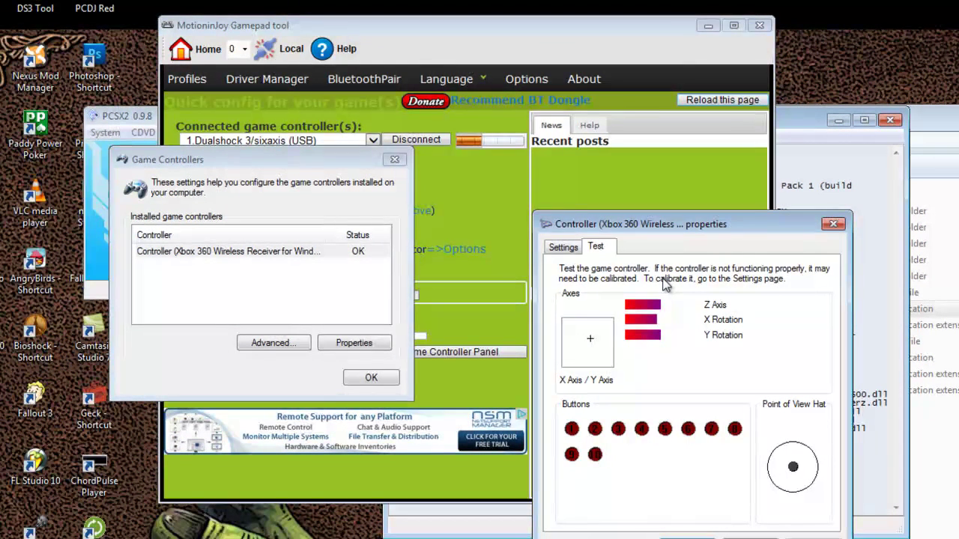
click(369, 379)
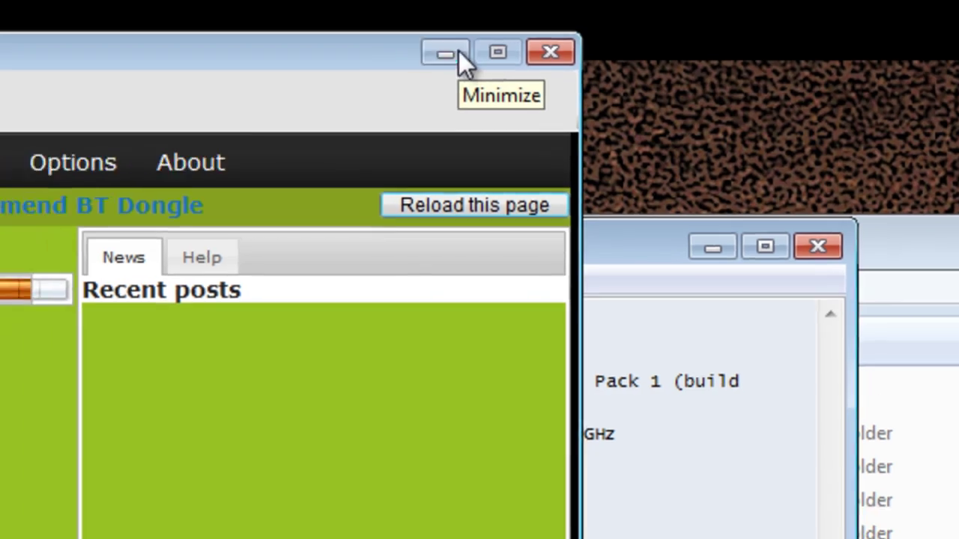
- Minimize MotionInJoy and go to PCSX2's Config > Controllers (PAD) plugin settings
click(425, 54)
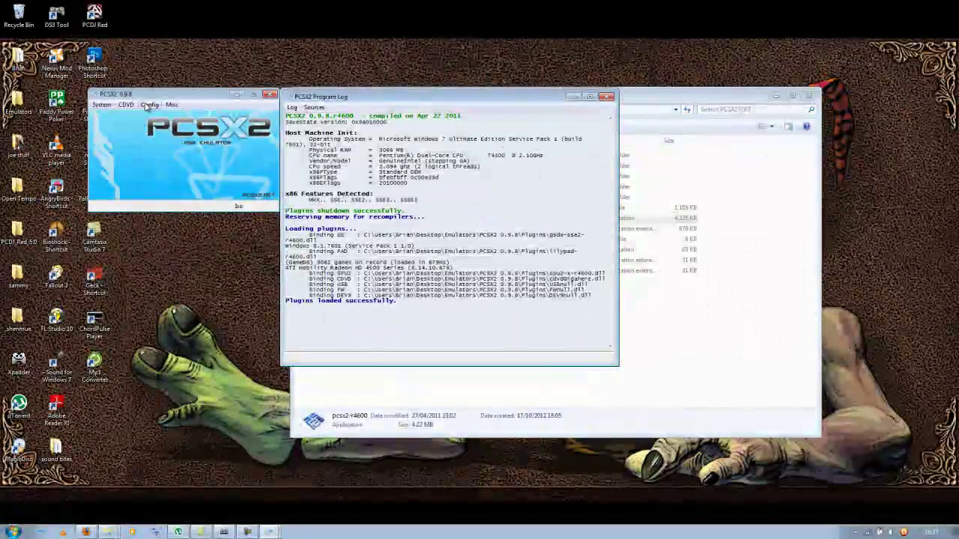
click(149, 104)
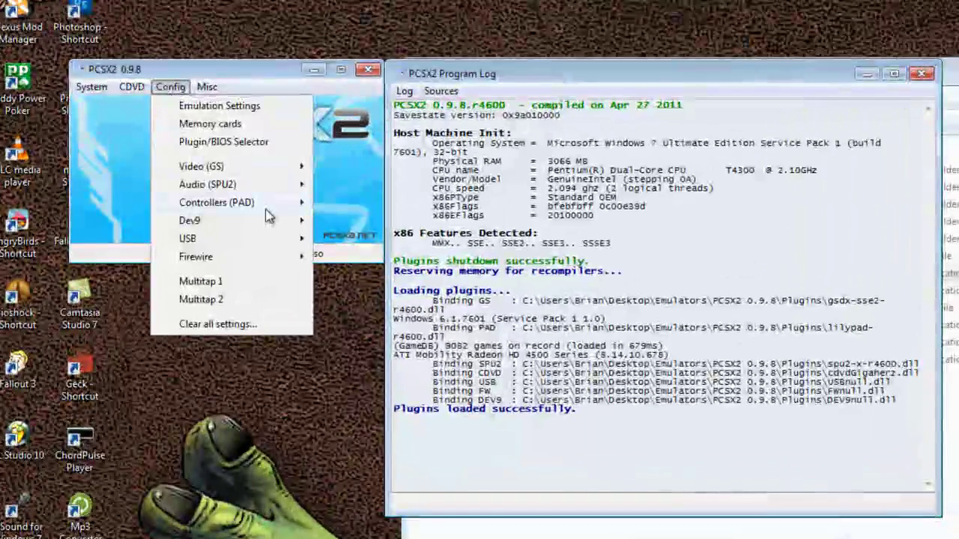
mouse_move(269, 203)
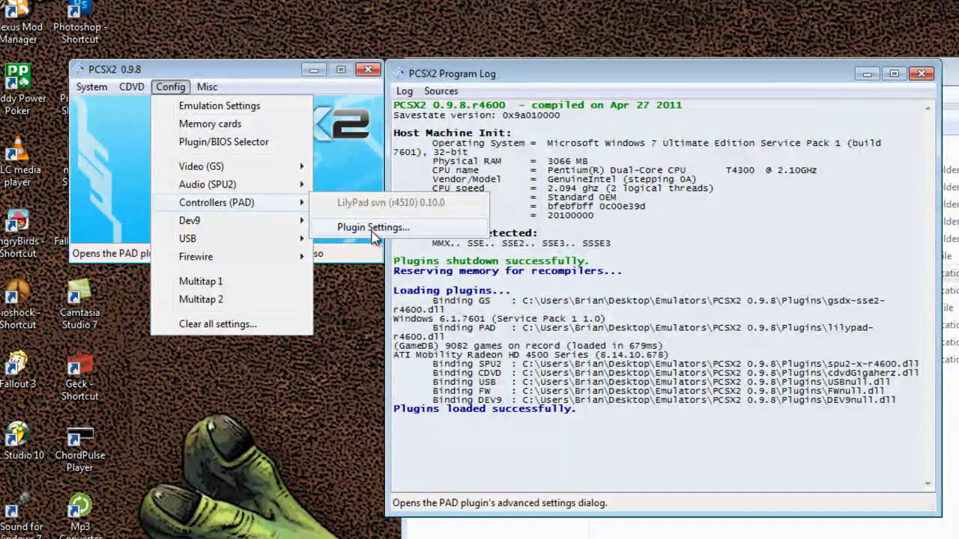
- In LilyPad's Pad 1 tab, bind XInput Pad 0's X, Y, B, A to Square, Triangle, Circle, Cross
click(372, 228)
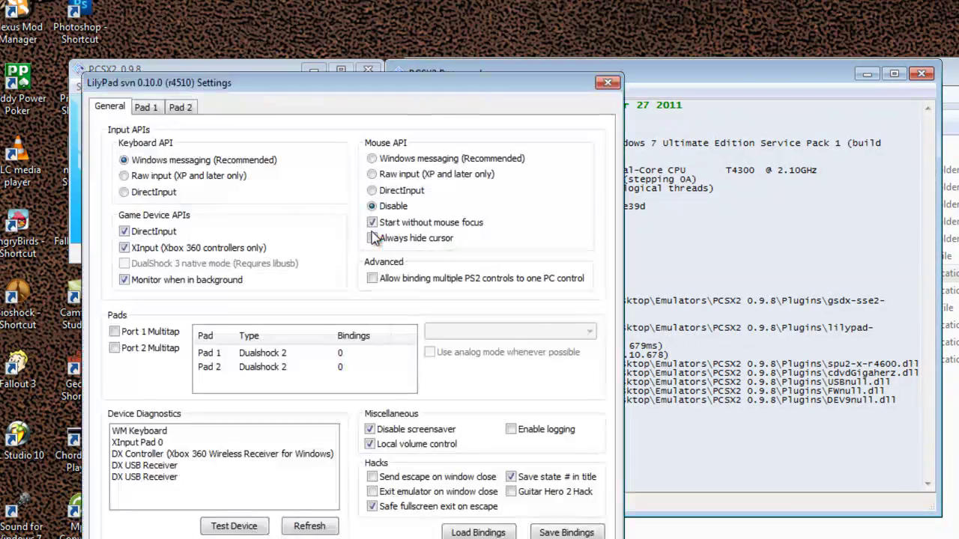
click(162, 108)
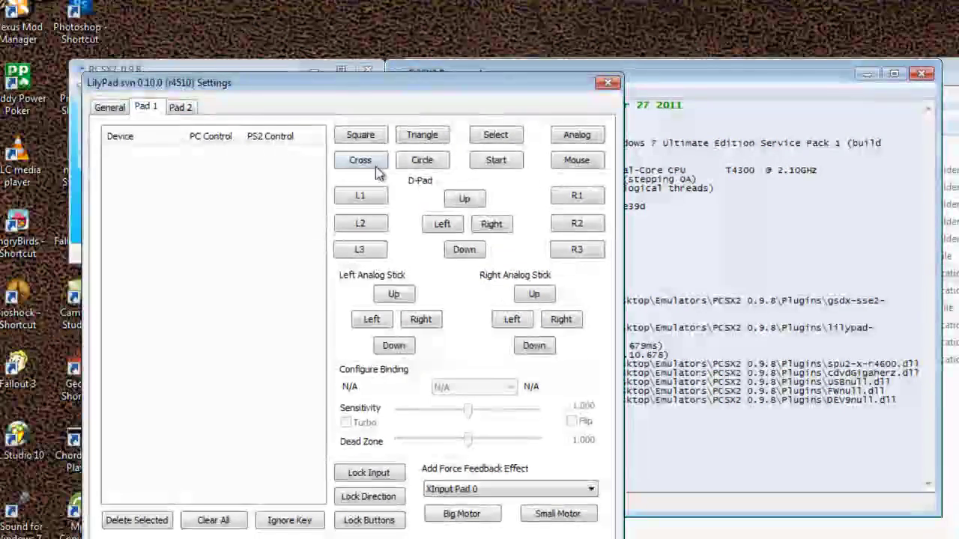
click(364, 141)
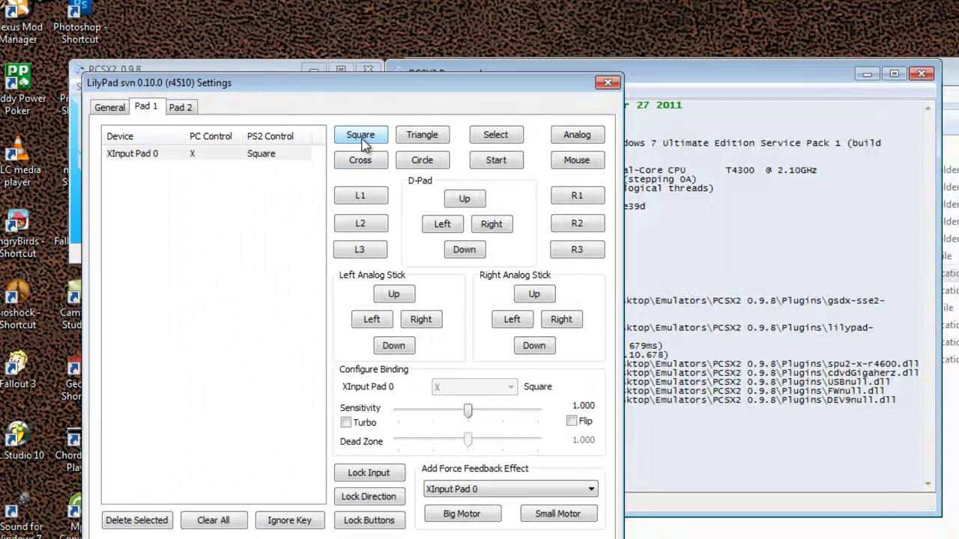
click(431, 142)
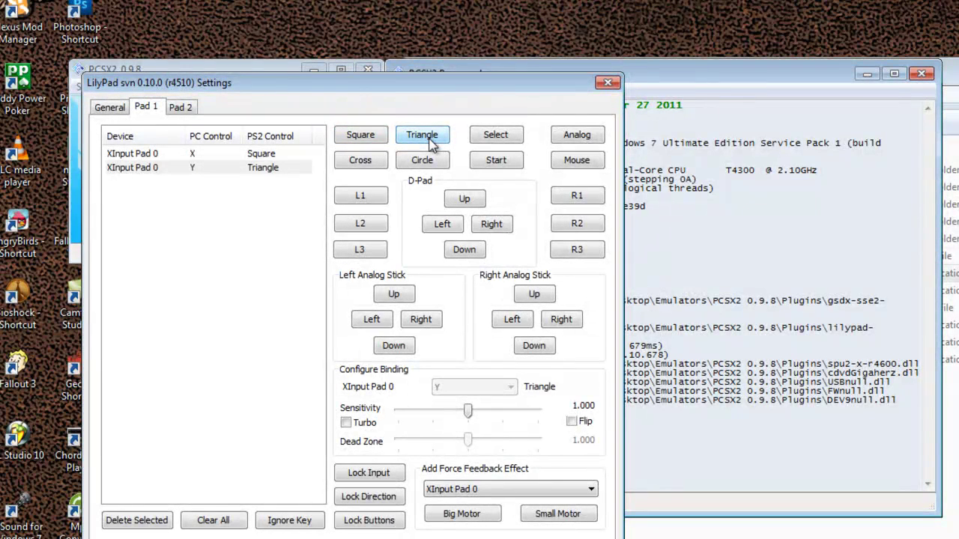
click(425, 160)
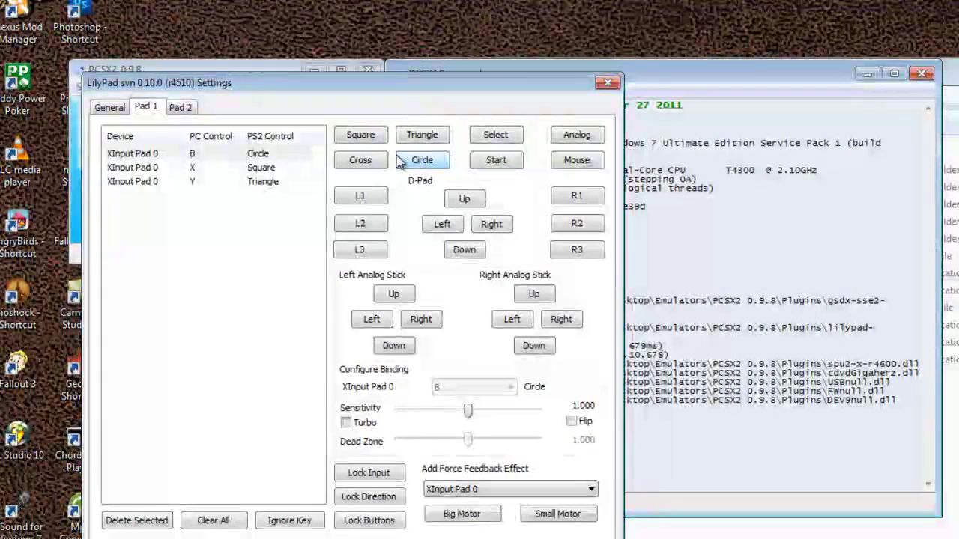
click(359, 161)
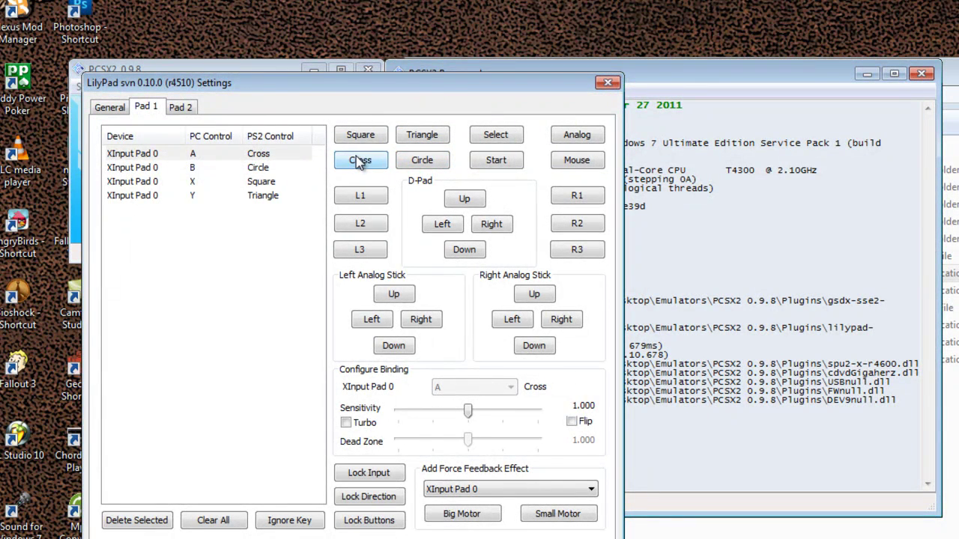
- Bind the left shoulder, trigger and stick click to L1, L2, L3, then apply and save
click(363, 198)
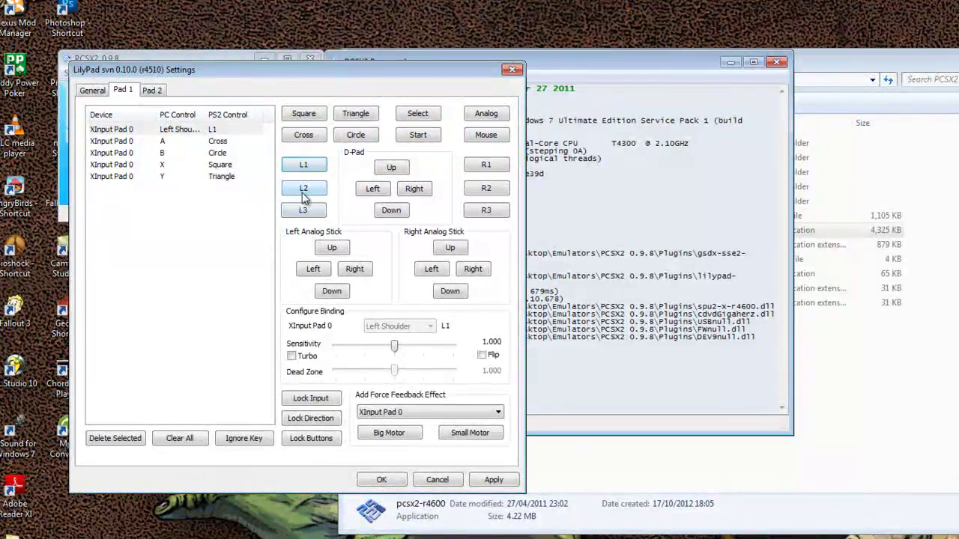
click(304, 196)
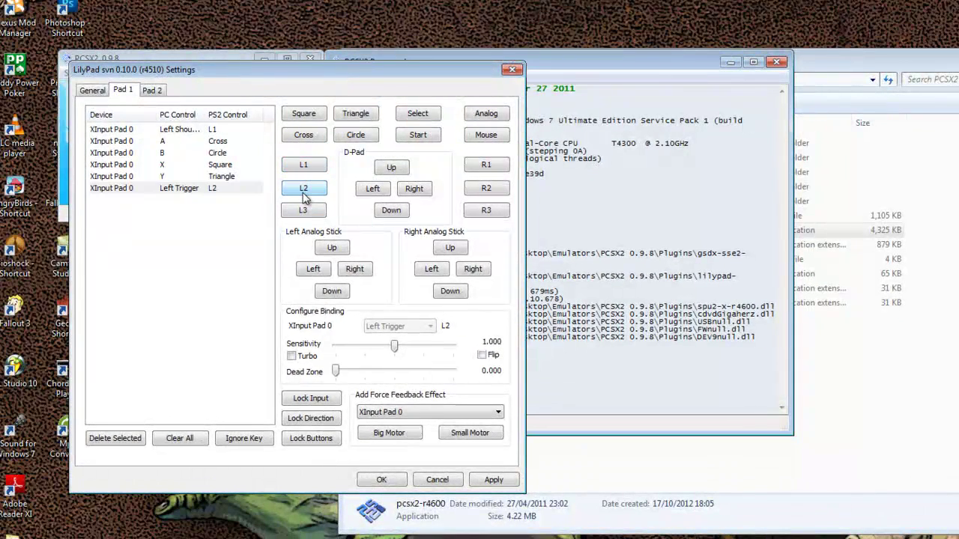
click(304, 211)
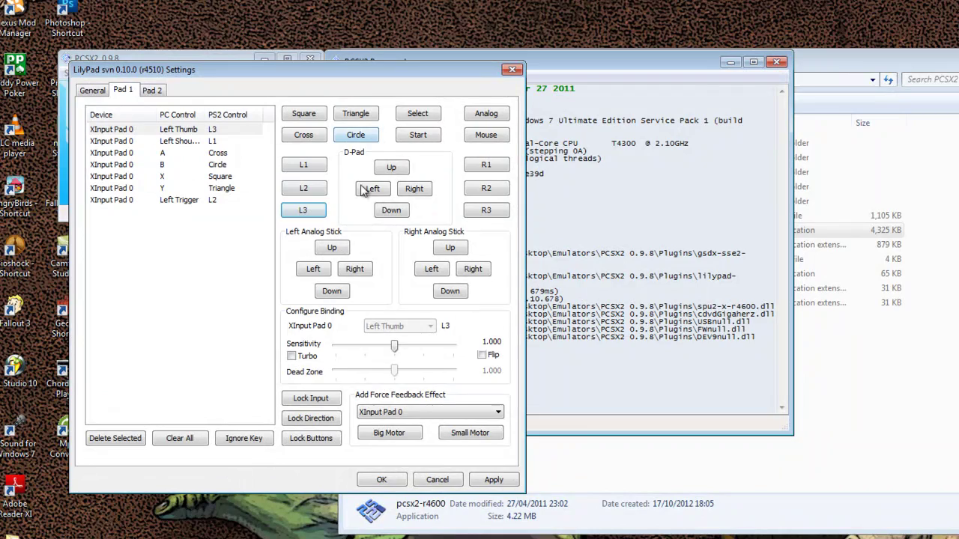
click(494, 481)
click(383, 480)
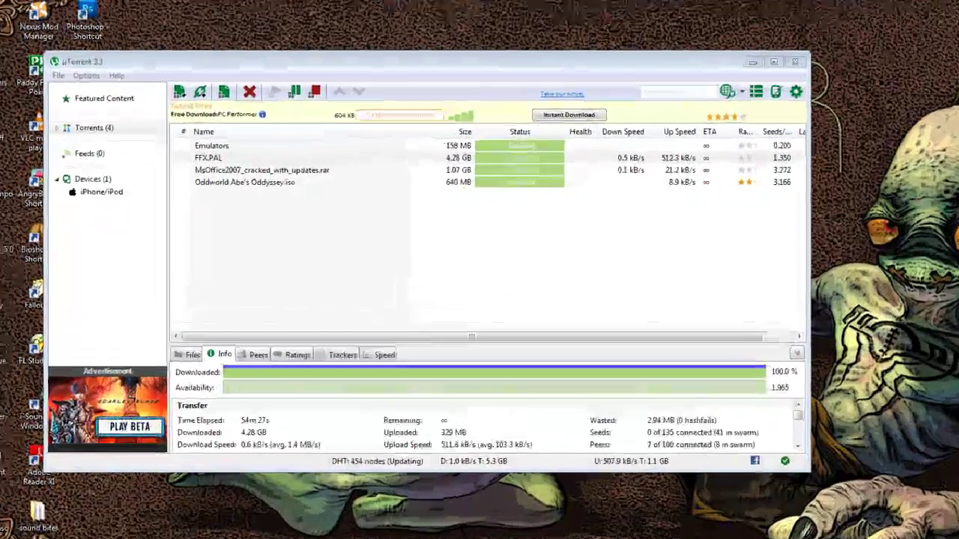
- Right-click the 4.28 GB FFX.PAL torrent in µTorrent's list
right_click(199, 170)
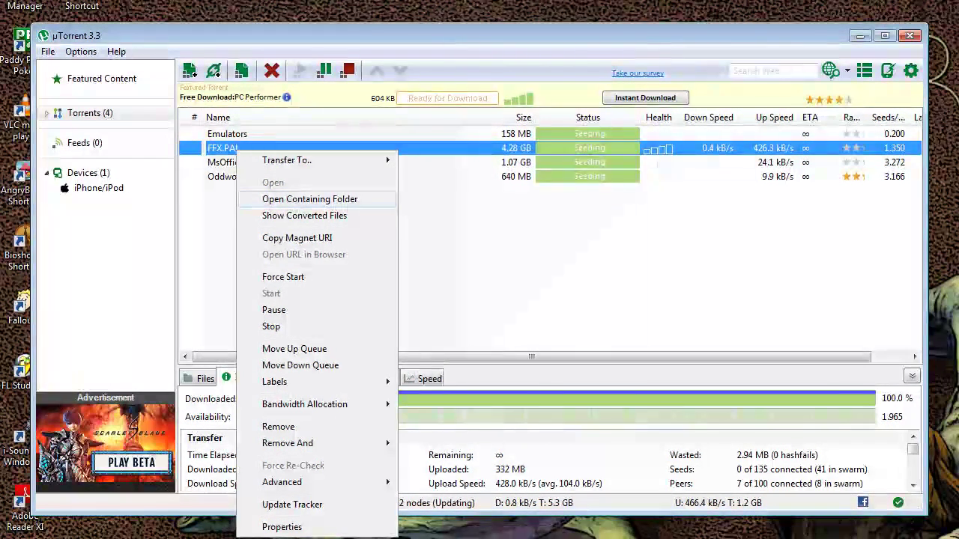
- Open FFX.PAL's containing folder, check Final.Fantasy.X.Pal for the ISO, then close Explorer
key(Return)
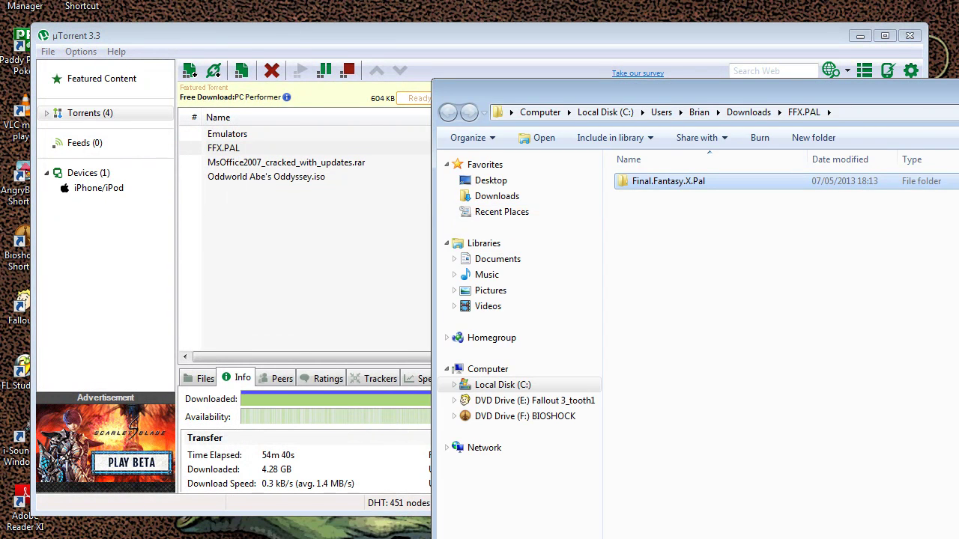
key(Return)
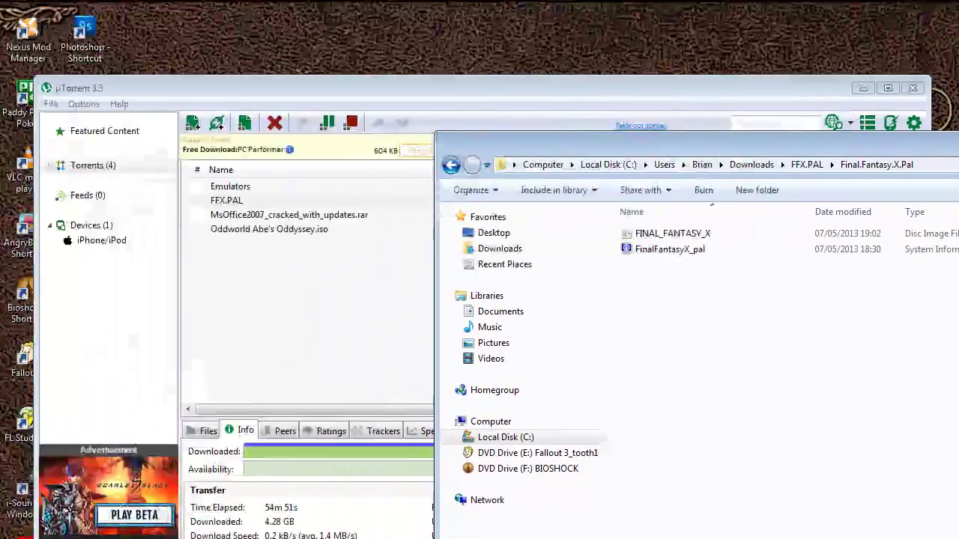
key(alt+F4)
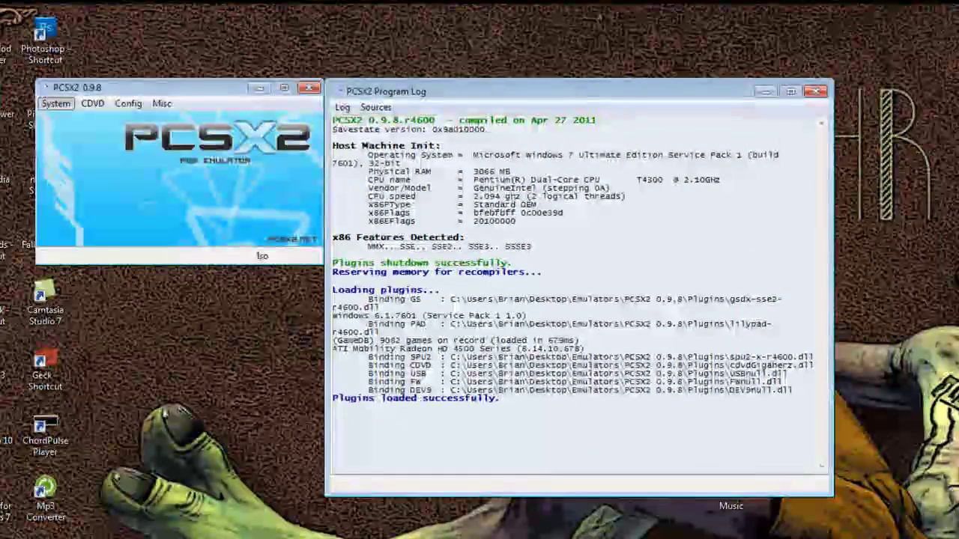
- Boot CDVD (full) with FINAL_FANTASY_X from Downloads > FFX.PAL > Final.Fantasy.X.Pal
click(55, 104)
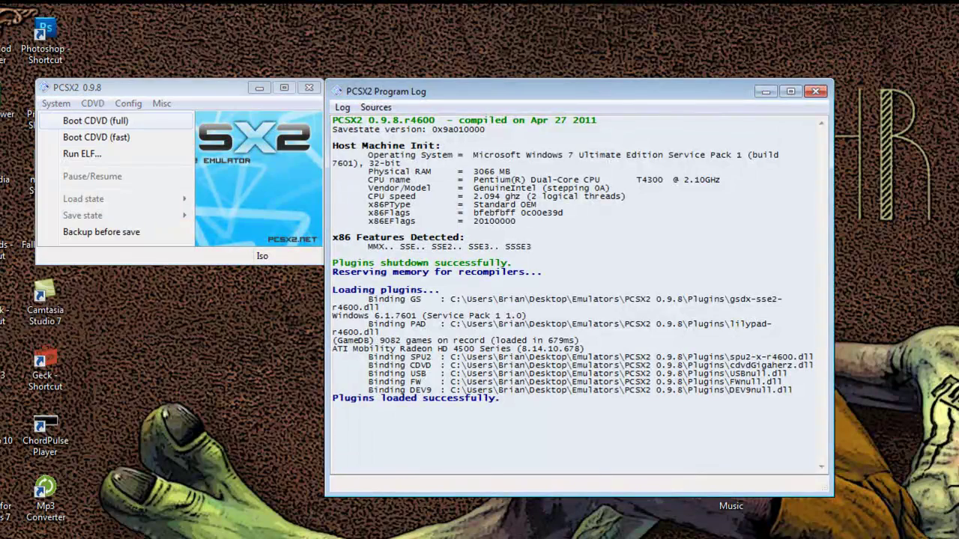
click(95, 121)
click(103, 229)
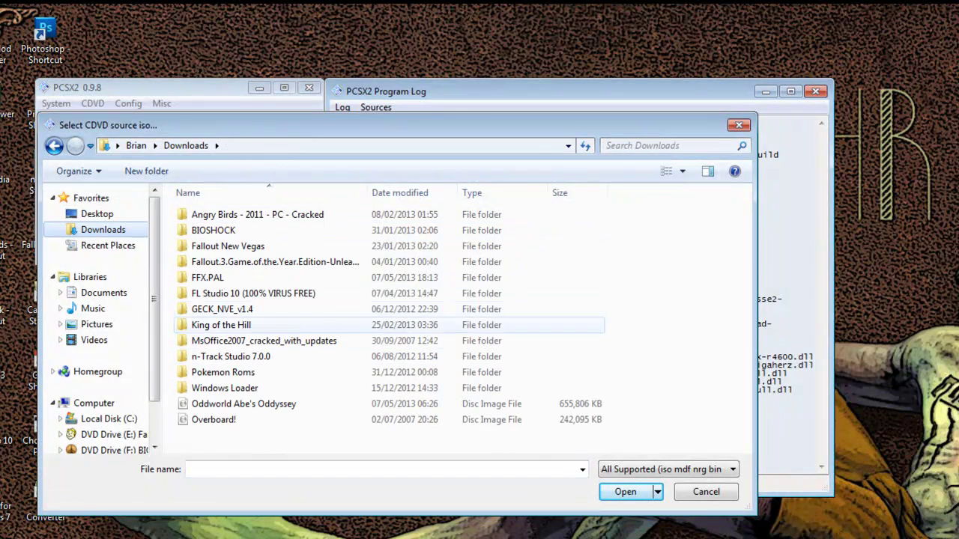
double_click(208, 277)
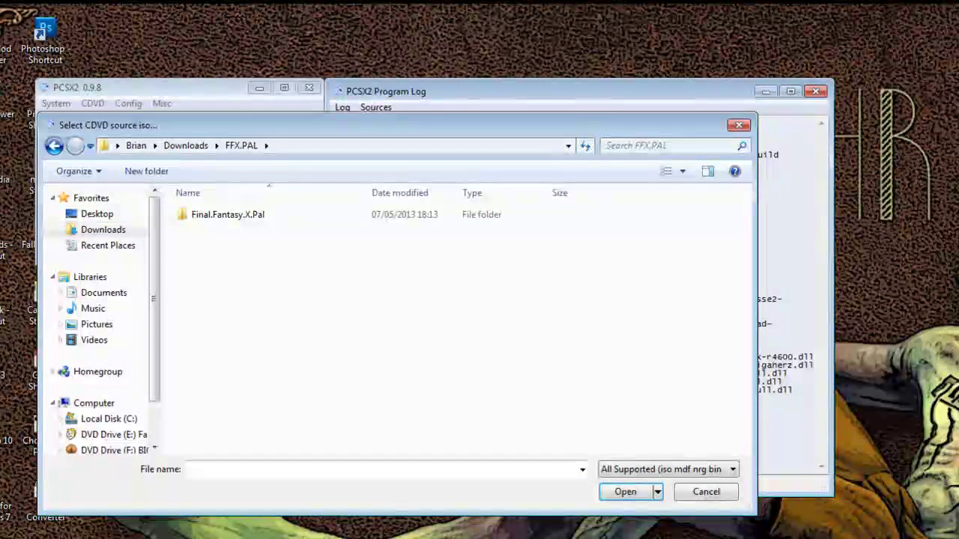
double_click(217, 214)
click(229, 214)
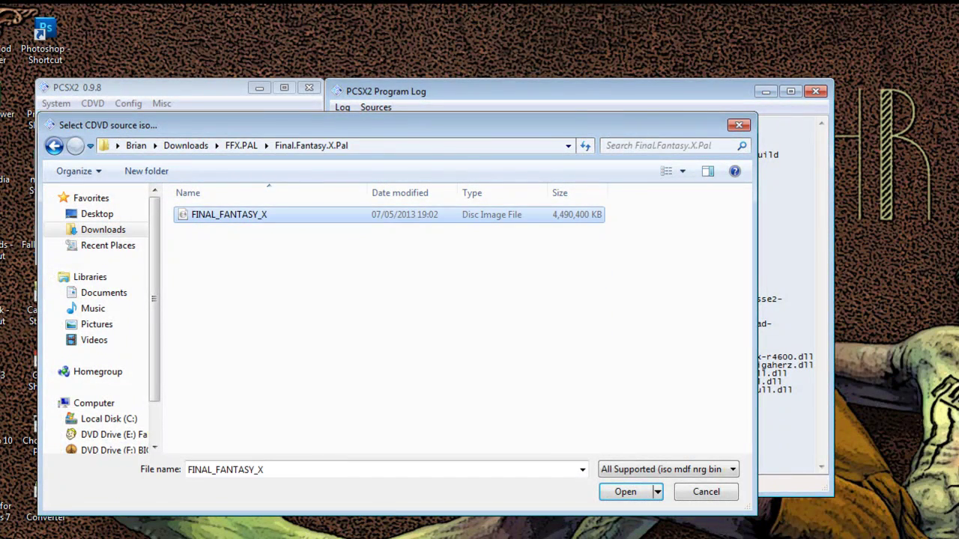
key(Return)
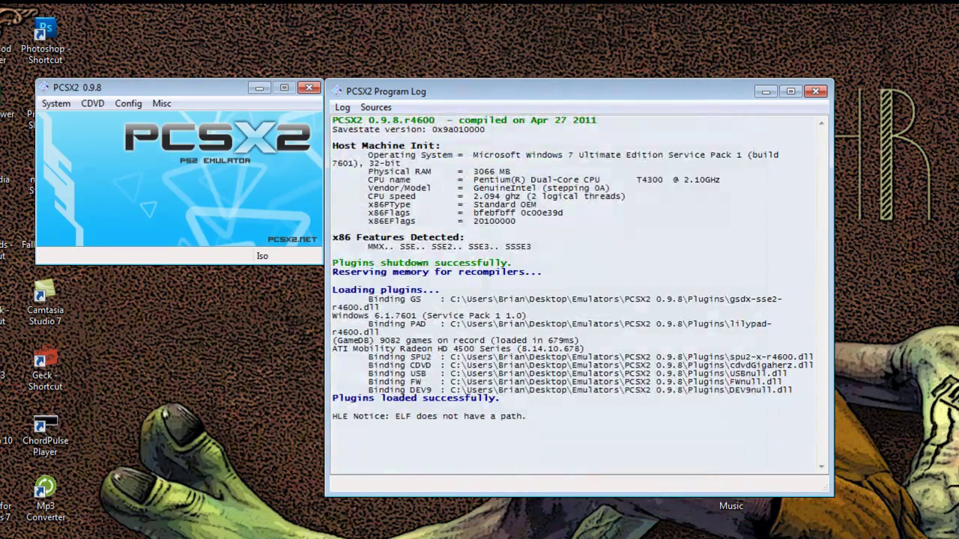